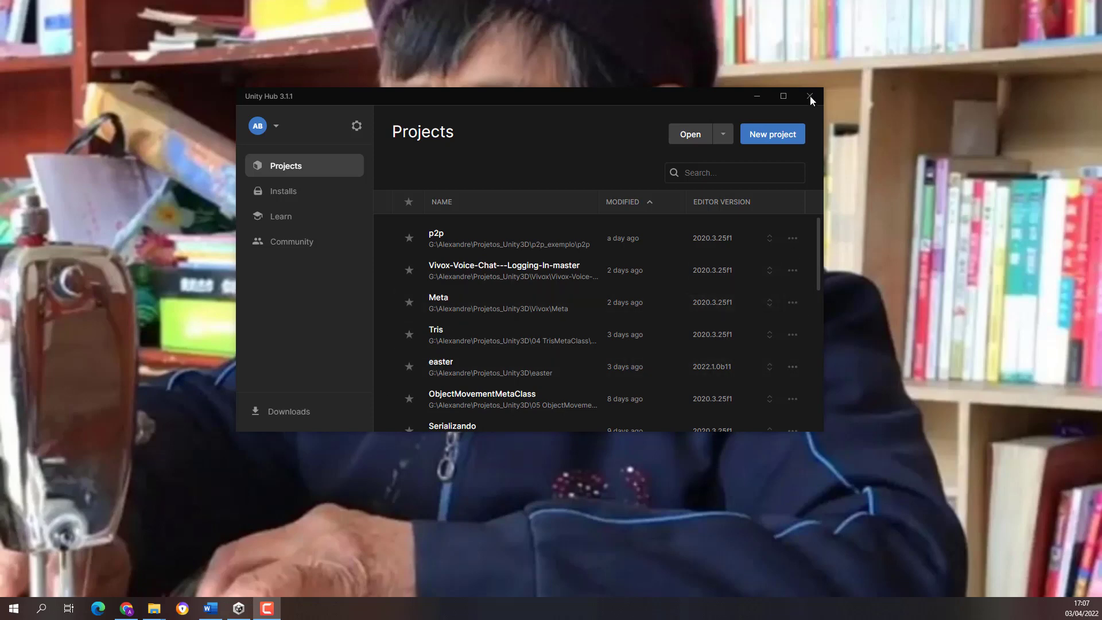
# - Start a new 3D project with the Projeto folder inside Pós-processamento-cap1 as its location
pyautogui.click(772, 136)
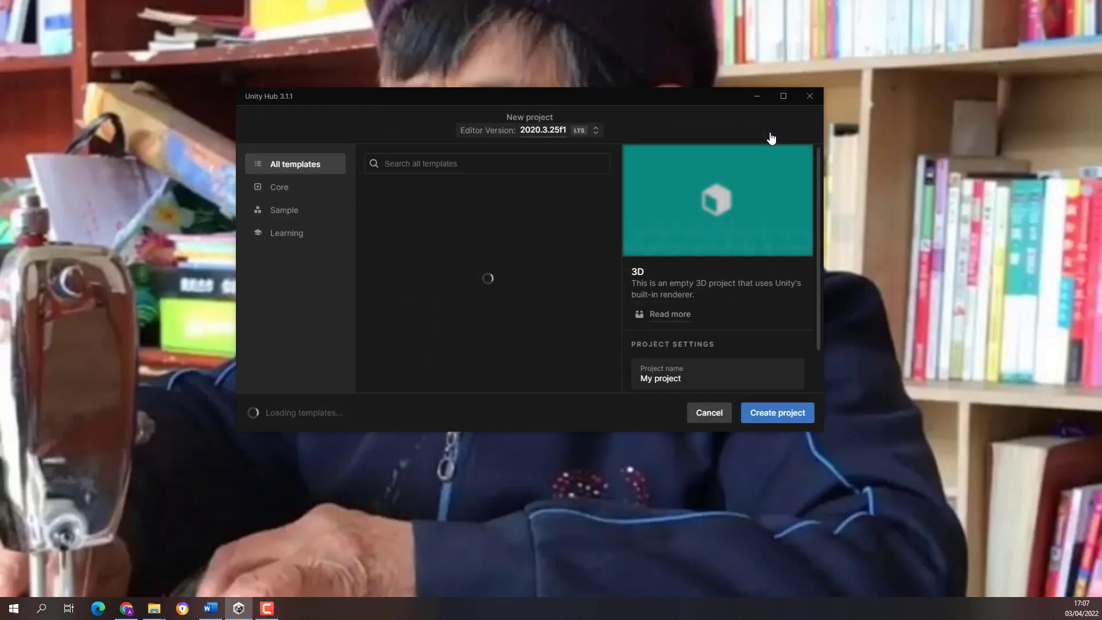
pyautogui.scroll(-1, 731, 360)
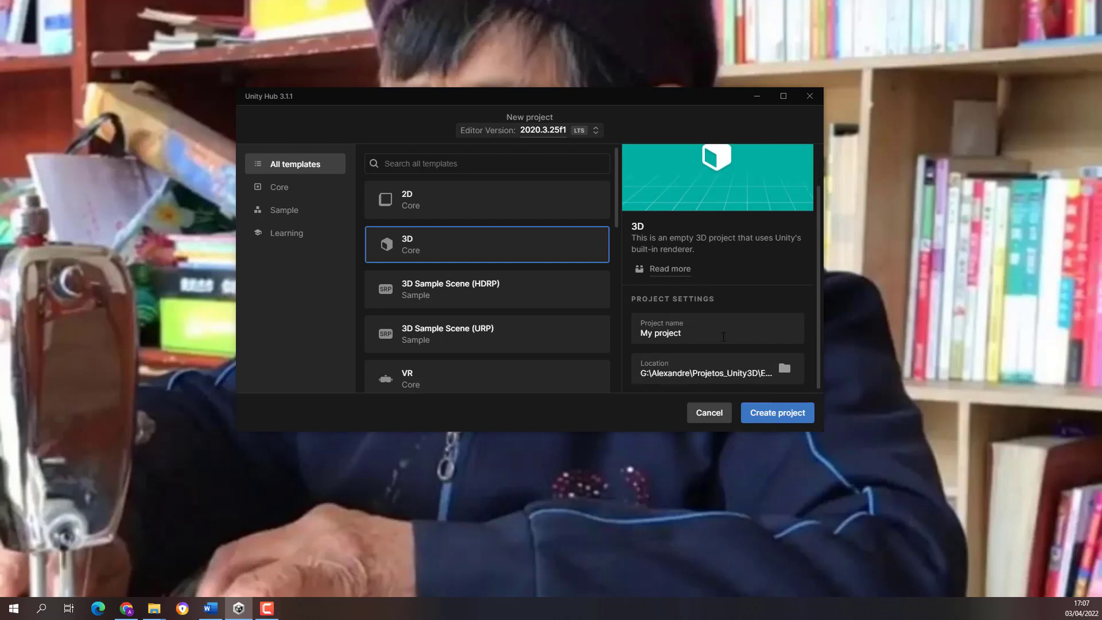
pyautogui.click(786, 369)
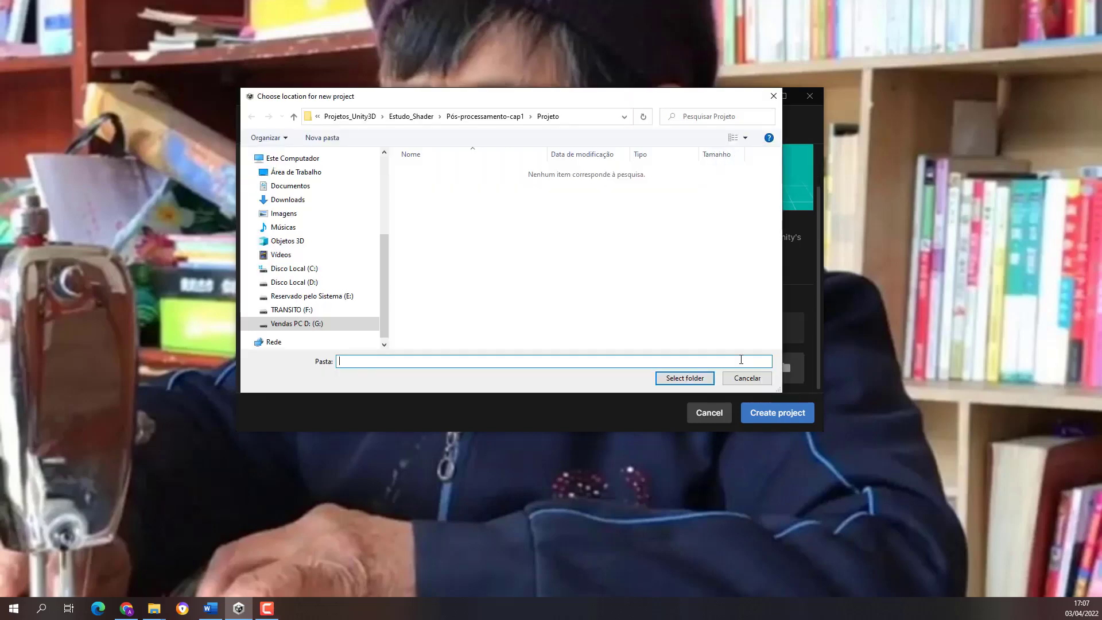
pyautogui.click(509, 117)
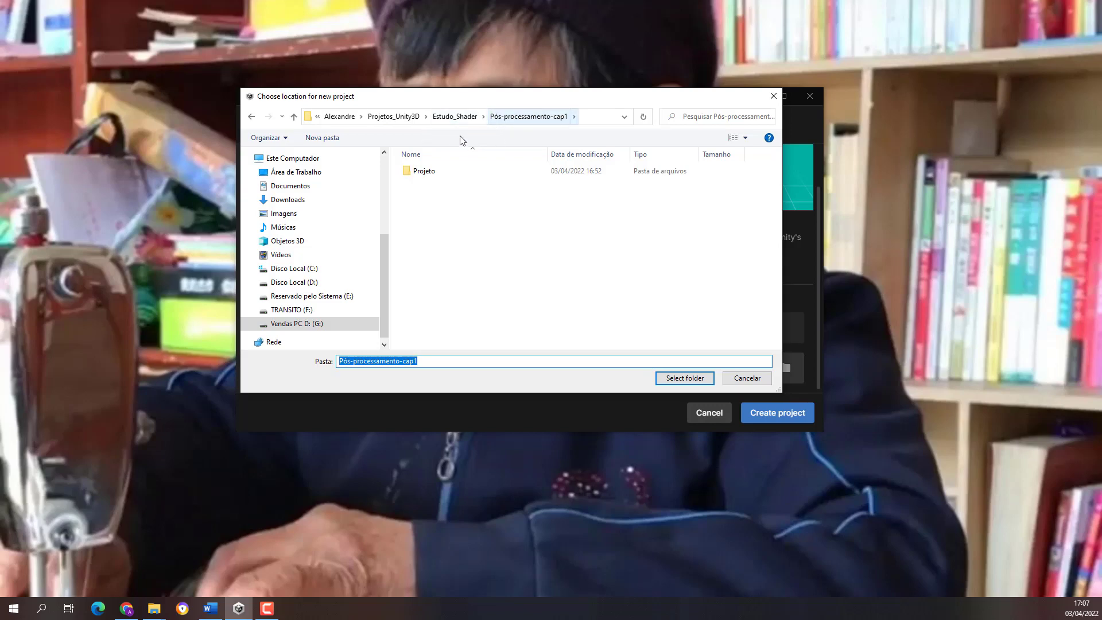
pyautogui.doubleClick(434, 172)
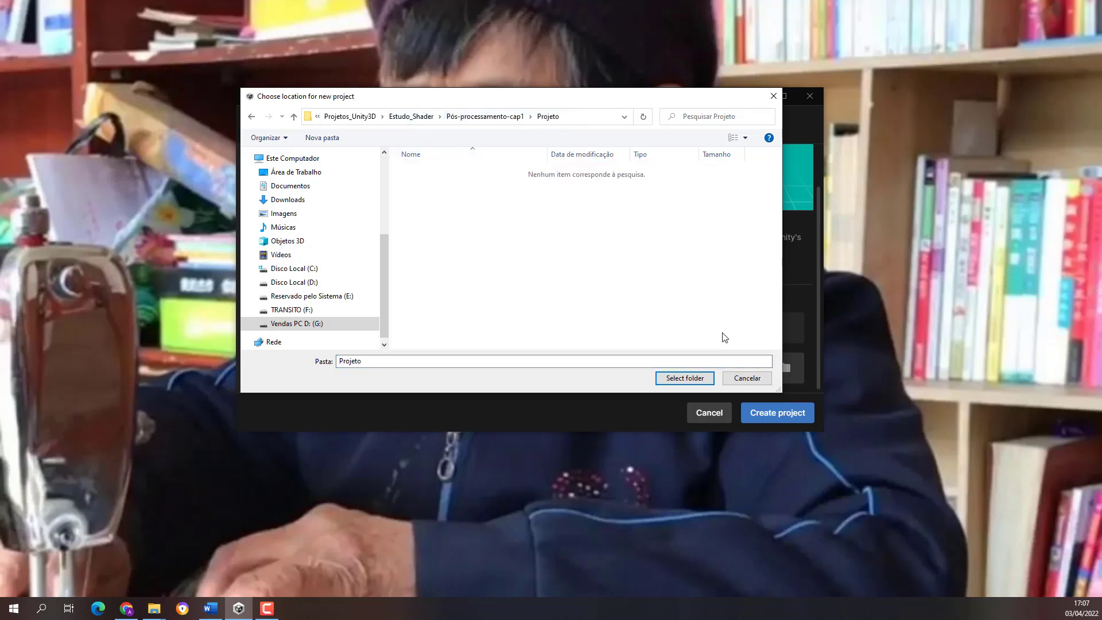
pyautogui.click(696, 382)
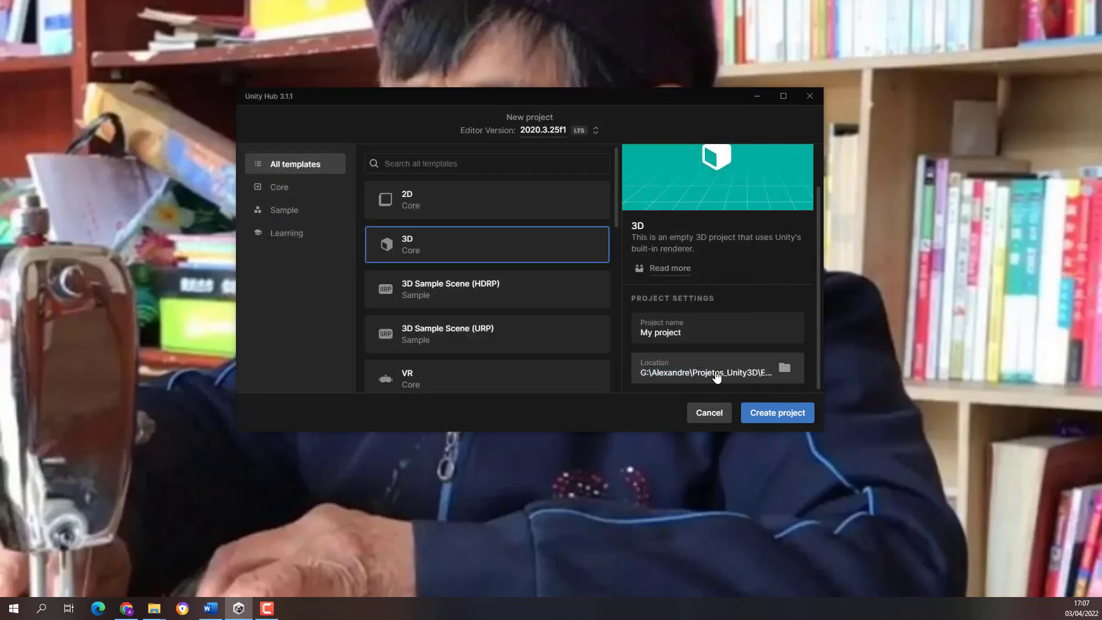
# - Name the project Post-processing and create it
pyautogui.moveTo(688, 333); pyautogui.dragTo(623, 330)
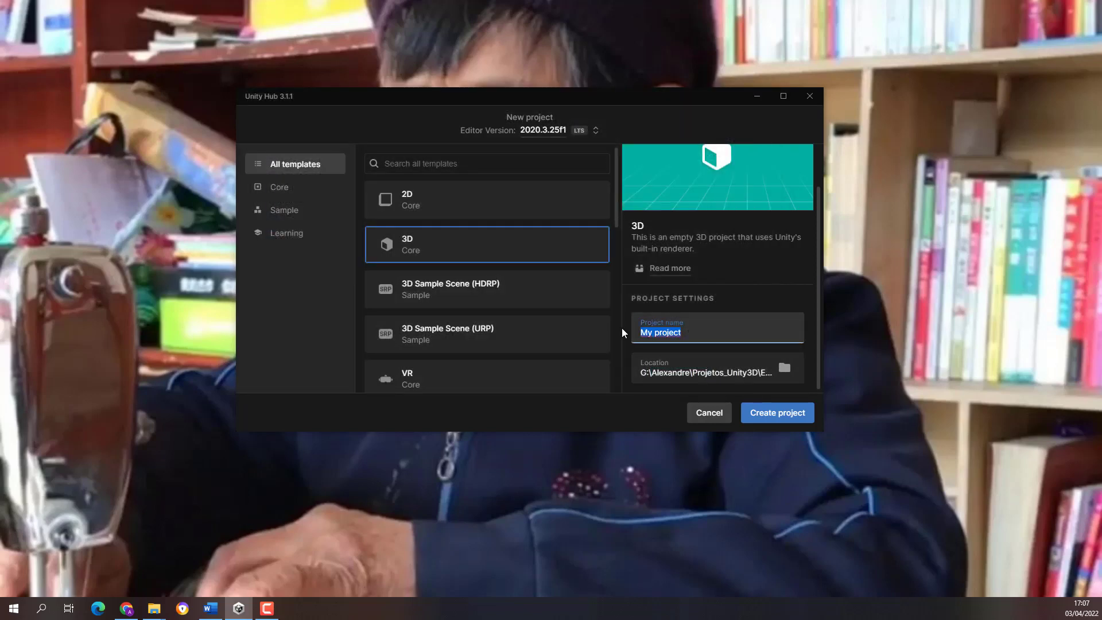
pyautogui.write('Post-processing')
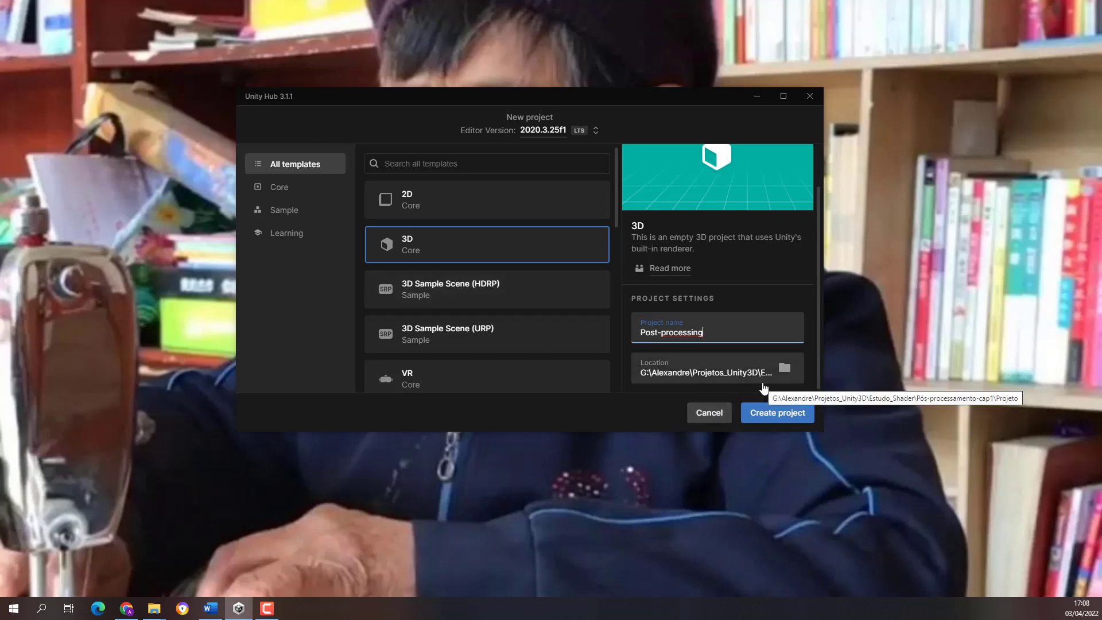
pyautogui.click(773, 413)
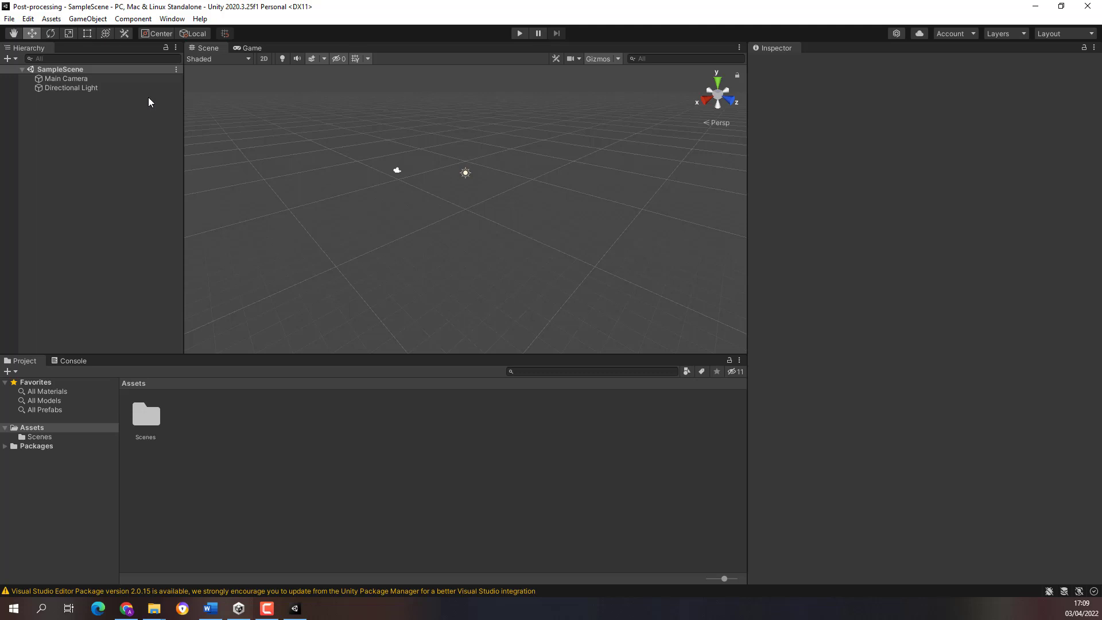
# - Import all contents of the custom package environment.unitypackage into the project
pyautogui.click(56, 19)
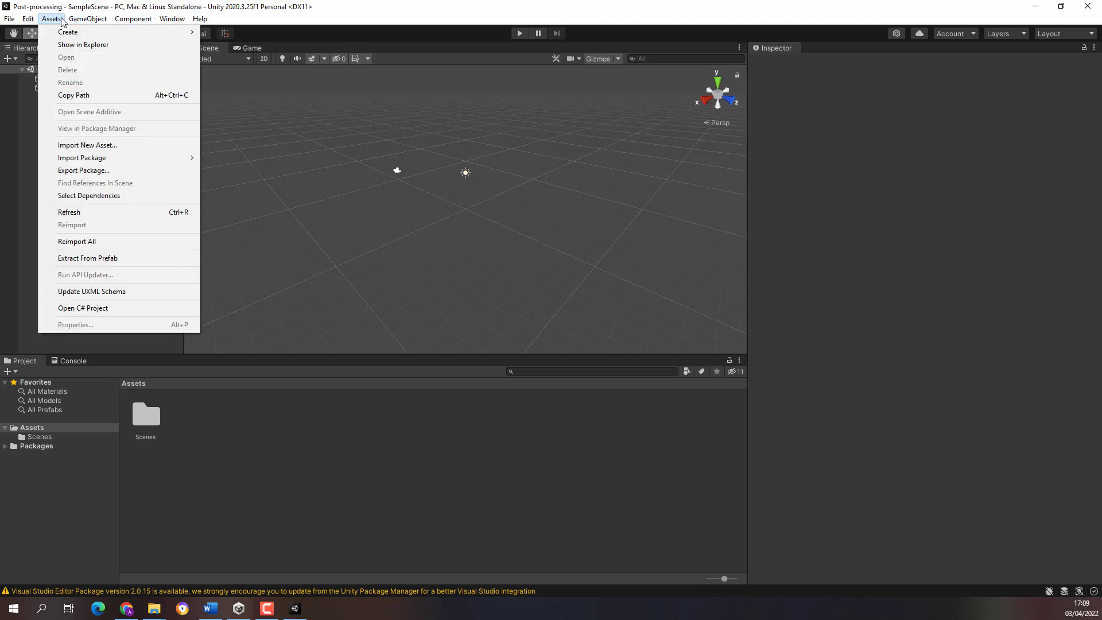
pyautogui.moveTo(95, 159)
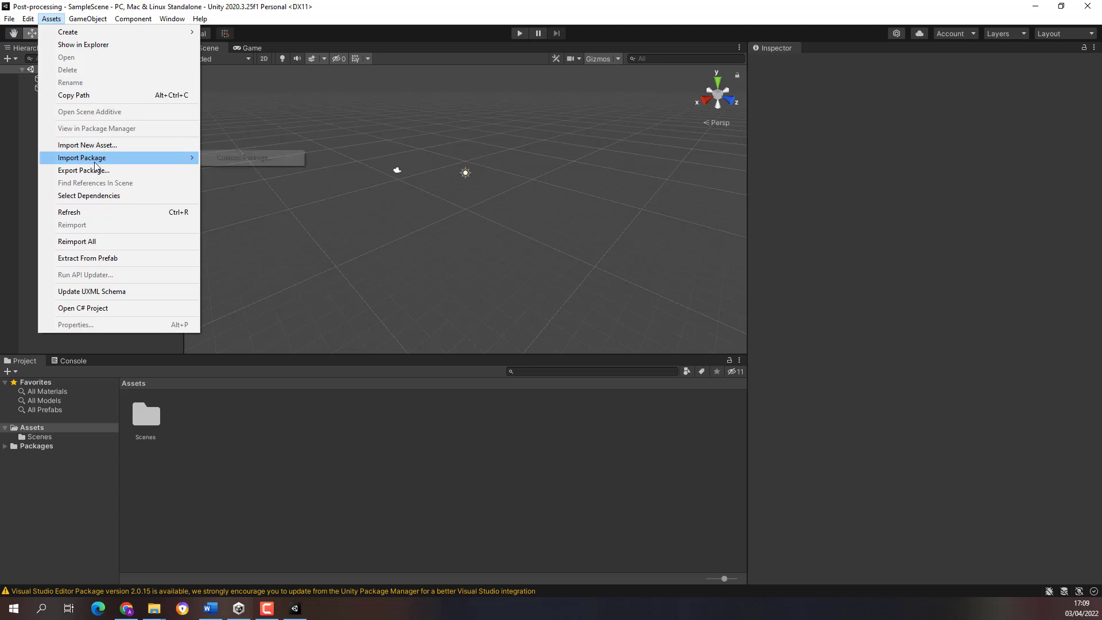
pyautogui.click(225, 158)
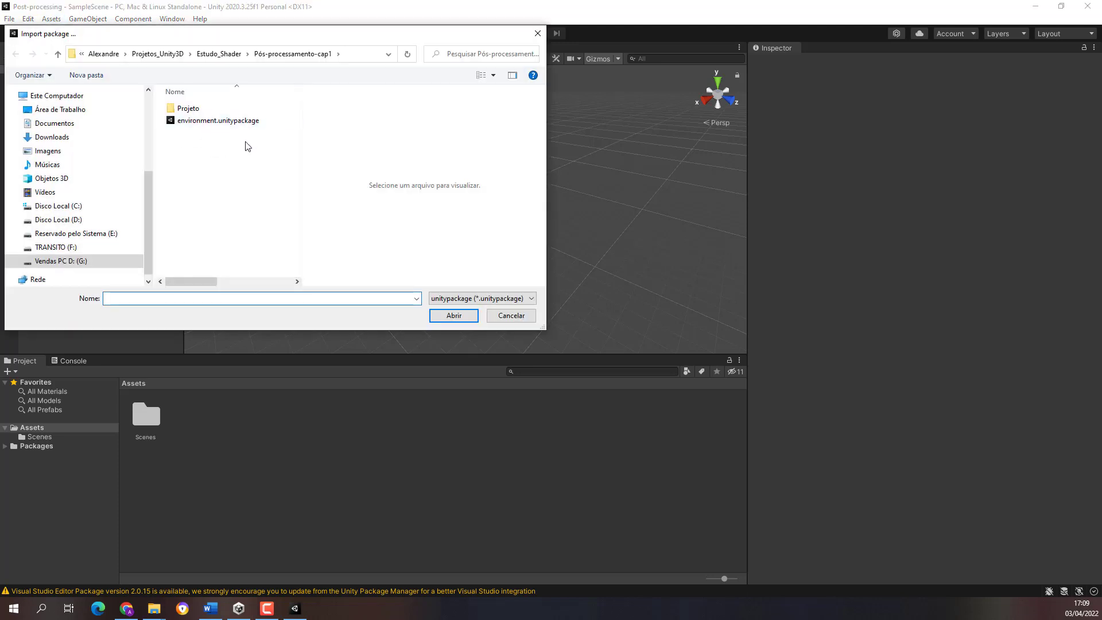
pyautogui.click(223, 123)
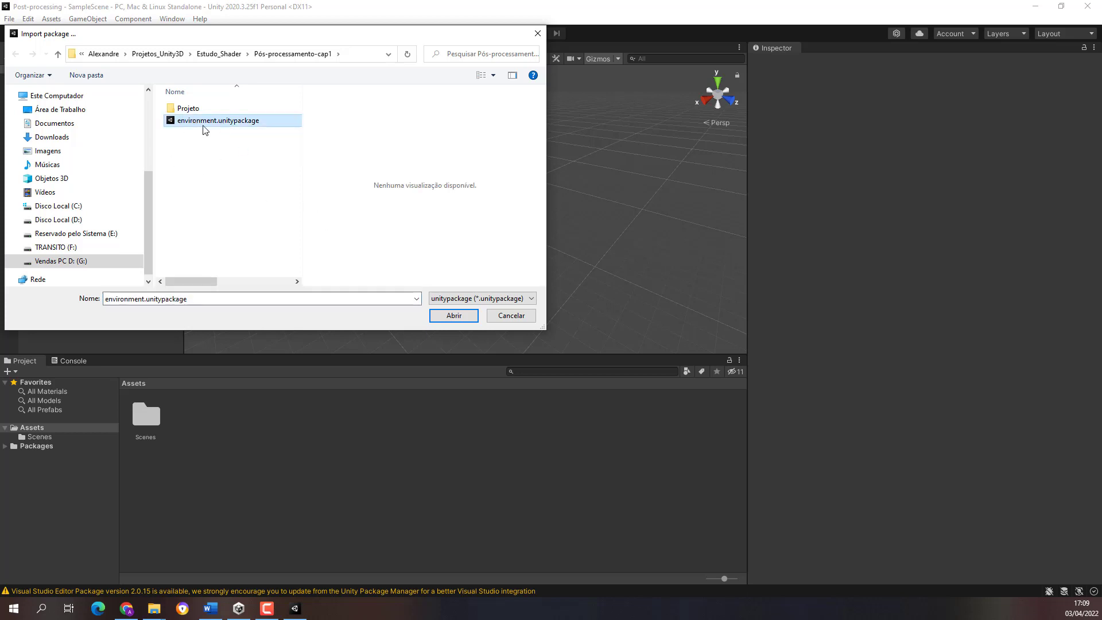
pyautogui.click(449, 316)
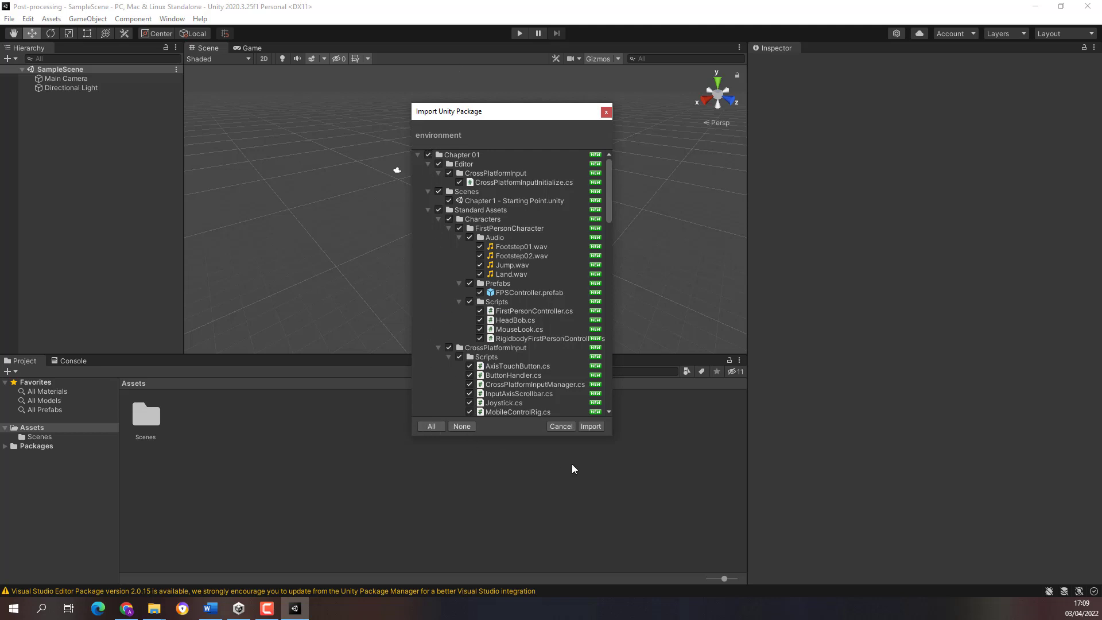
pyautogui.click(591, 427)
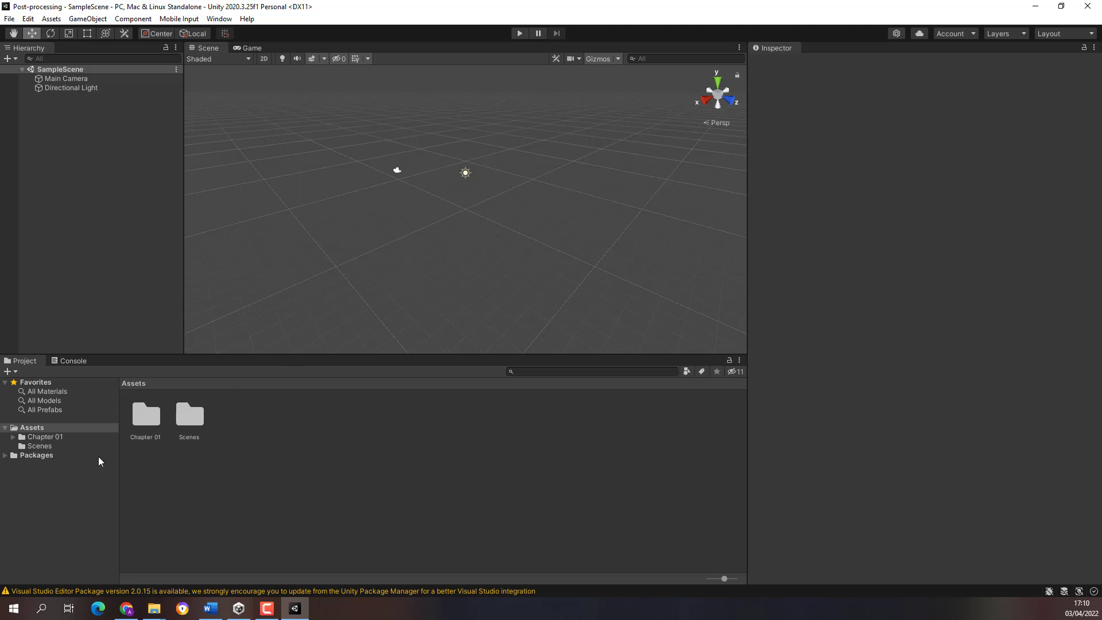
# - Open the Chapter 1 - Starting Point scene from Chapter 01/Scenes and inspect the FirstPersonCharacter camera under FPSController
pyautogui.click(41, 437)
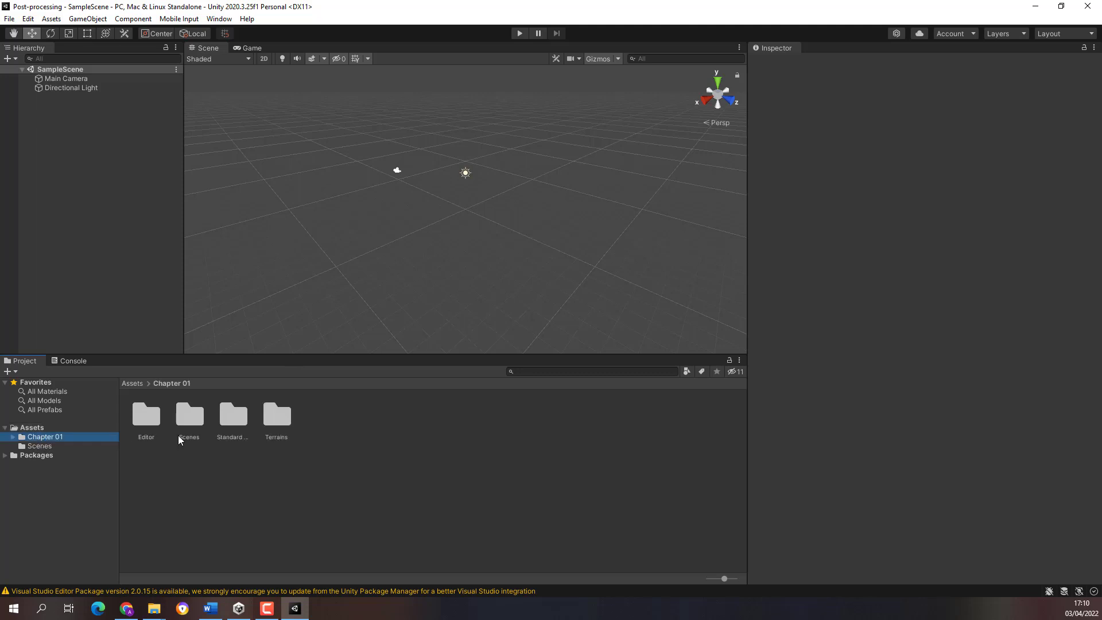
pyautogui.doubleClick(191, 417)
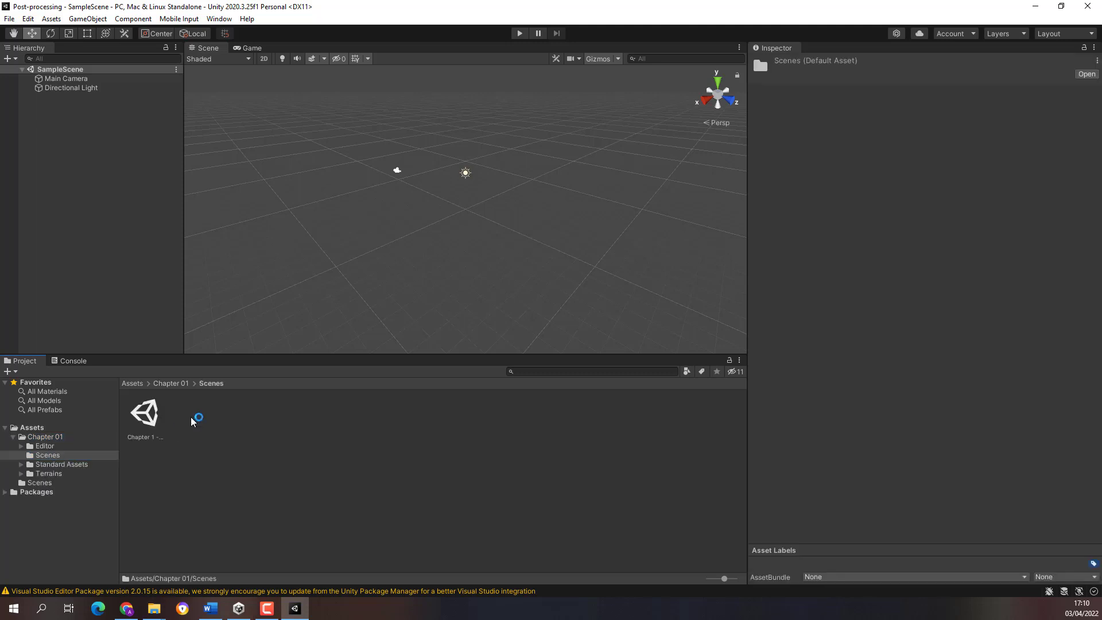
pyautogui.click(149, 424)
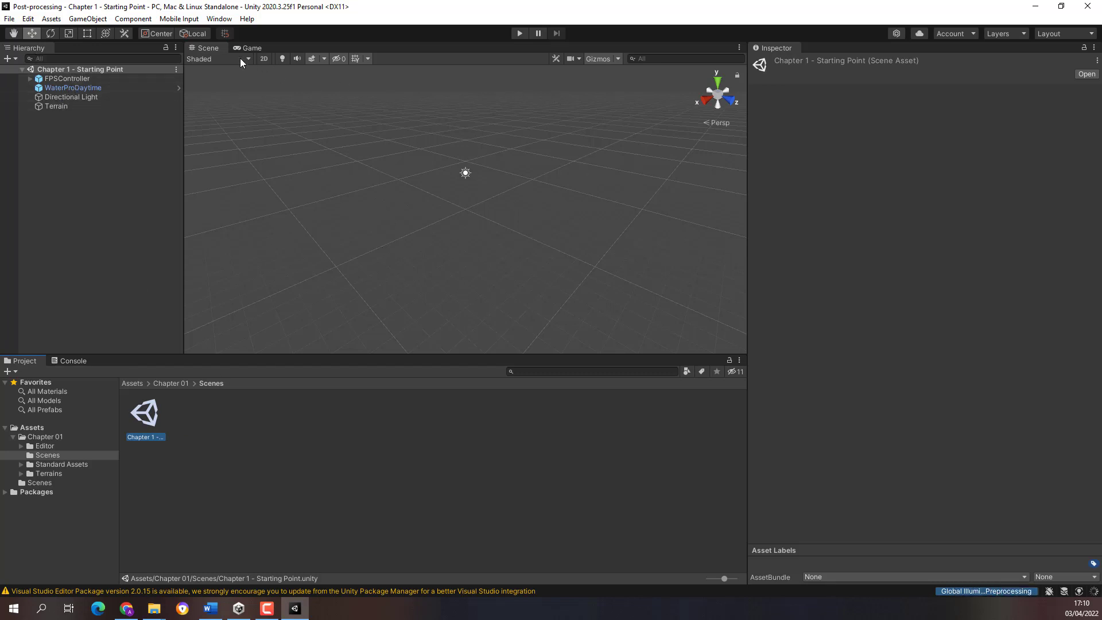
pyautogui.click(29, 78)
pyautogui.click(75, 89)
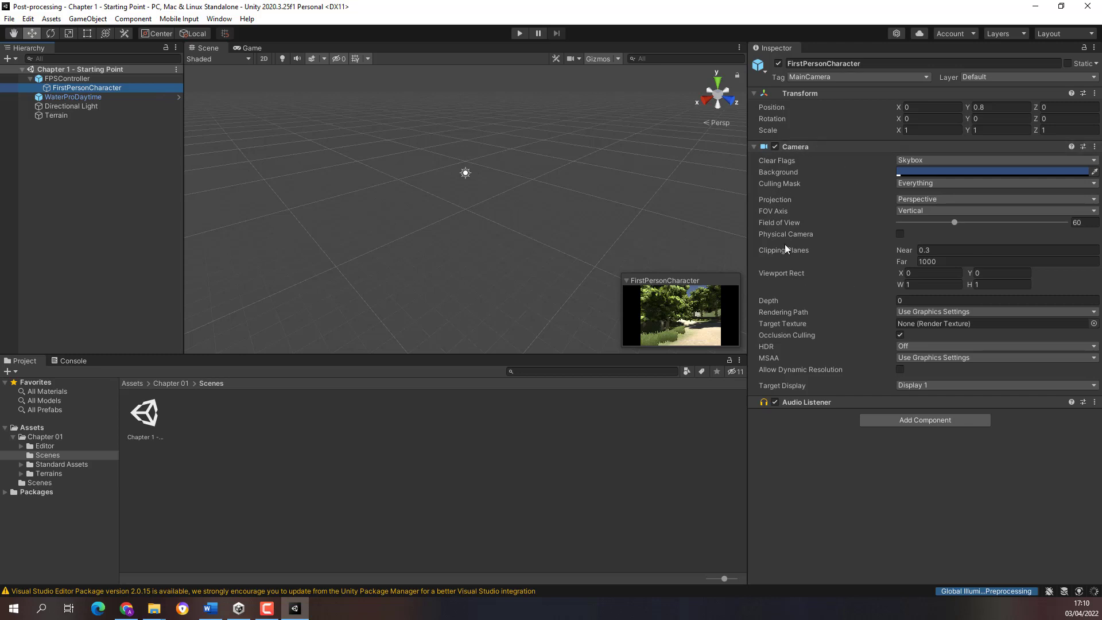
pyautogui.moveTo(786, 187)
# - Find the Post Processing package in the Unity Registry, install it, and close the Package Manager
pyautogui.click(218, 19)
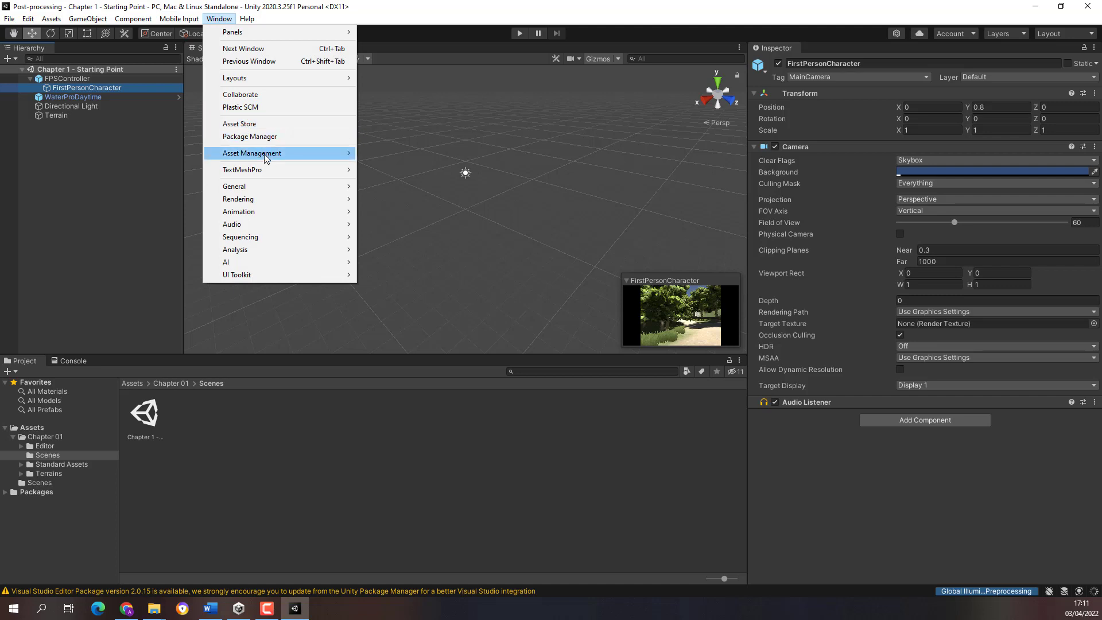
pyautogui.moveTo(266, 158)
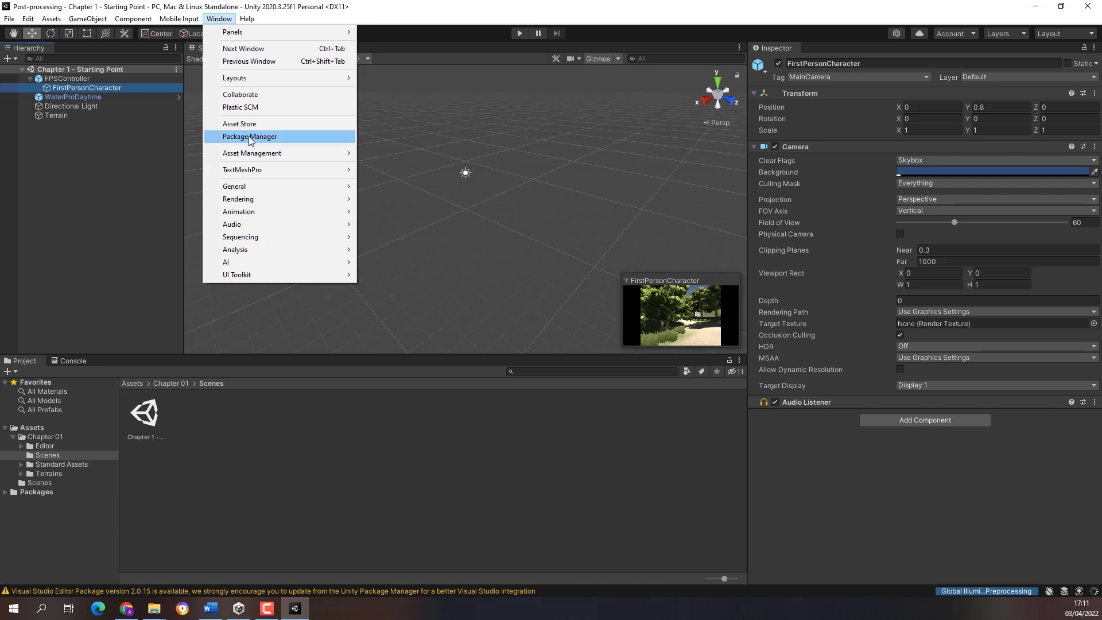
pyautogui.click(249, 136)
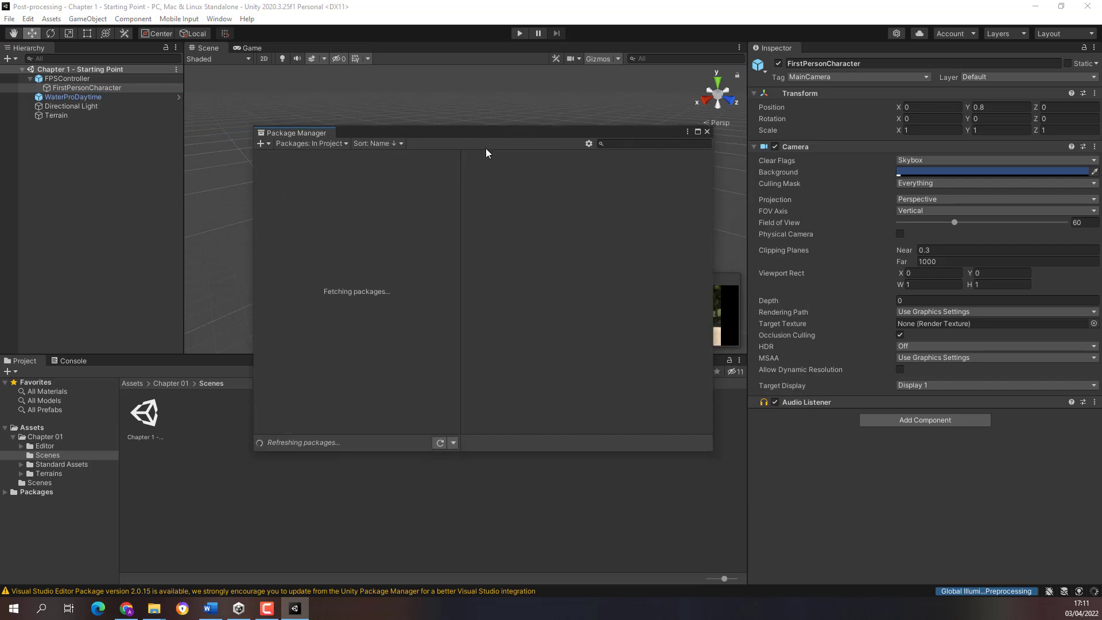
pyautogui.click(298, 143)
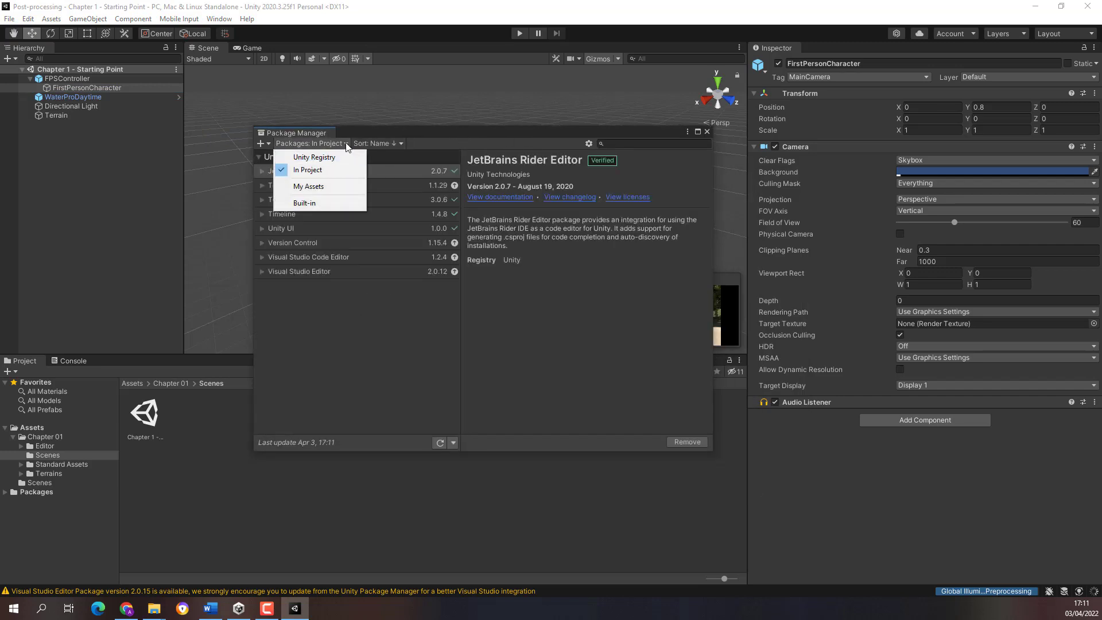
pyautogui.click(316, 159)
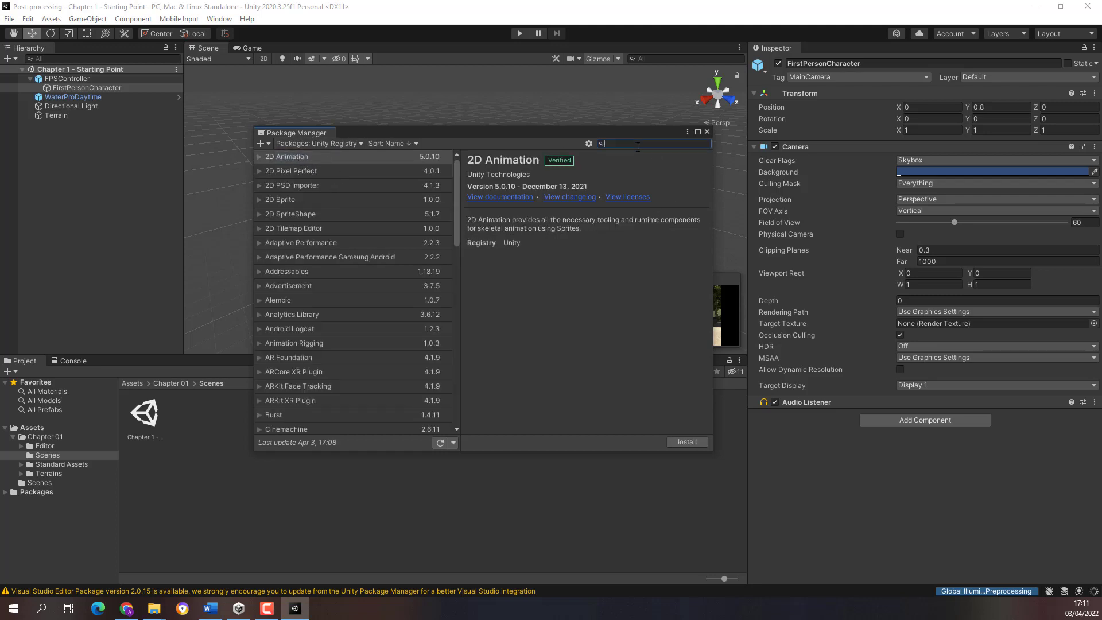
pyautogui.write('p')
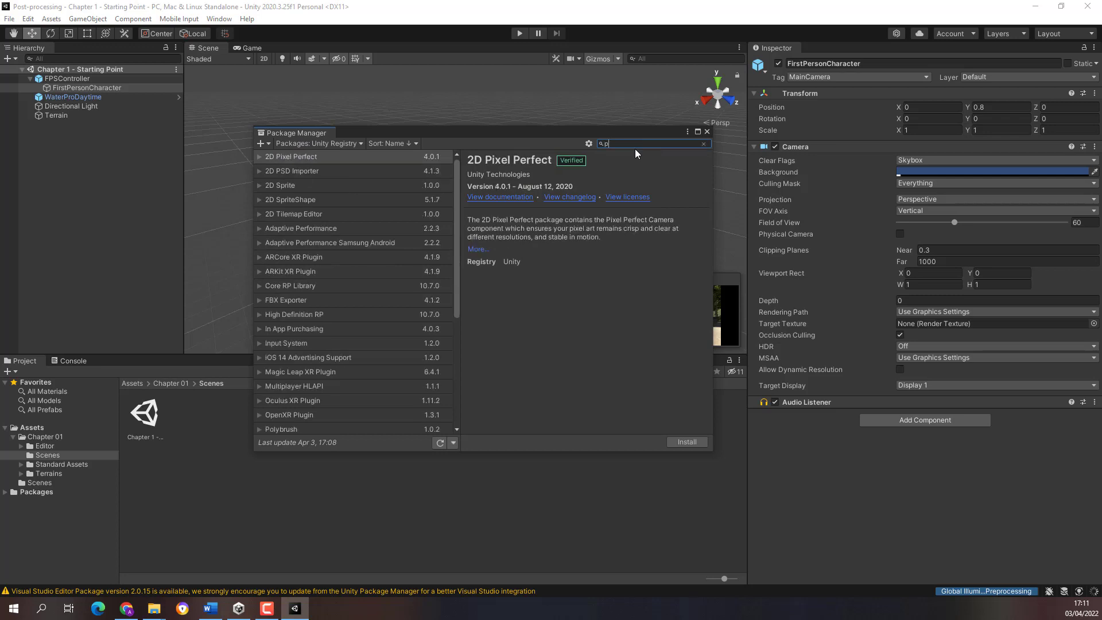
pyautogui.write('ost')
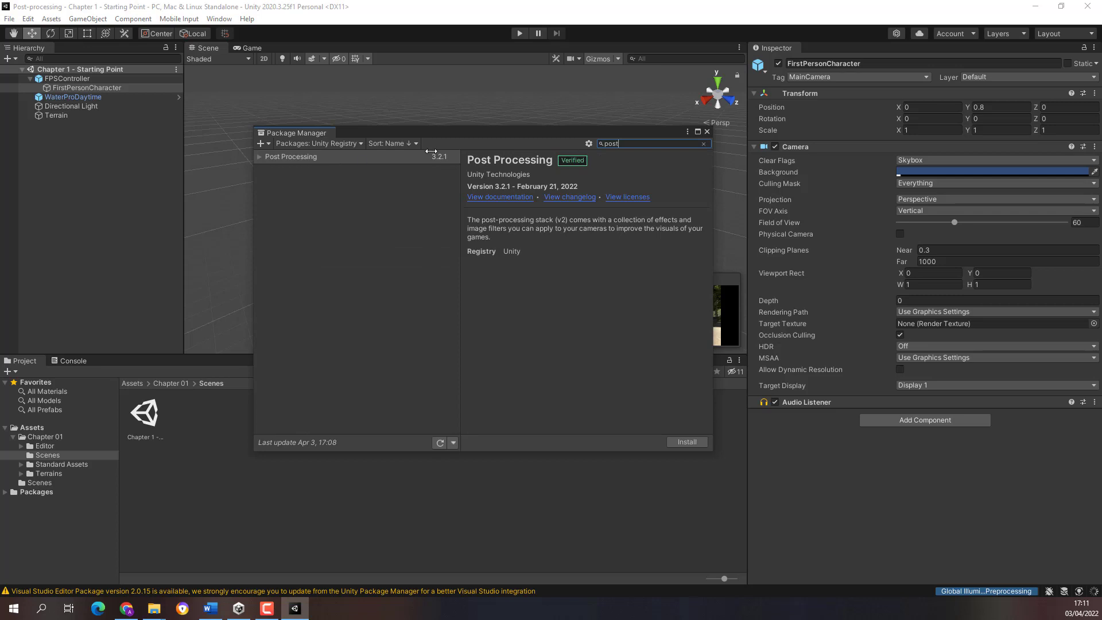
pyautogui.click(280, 160)
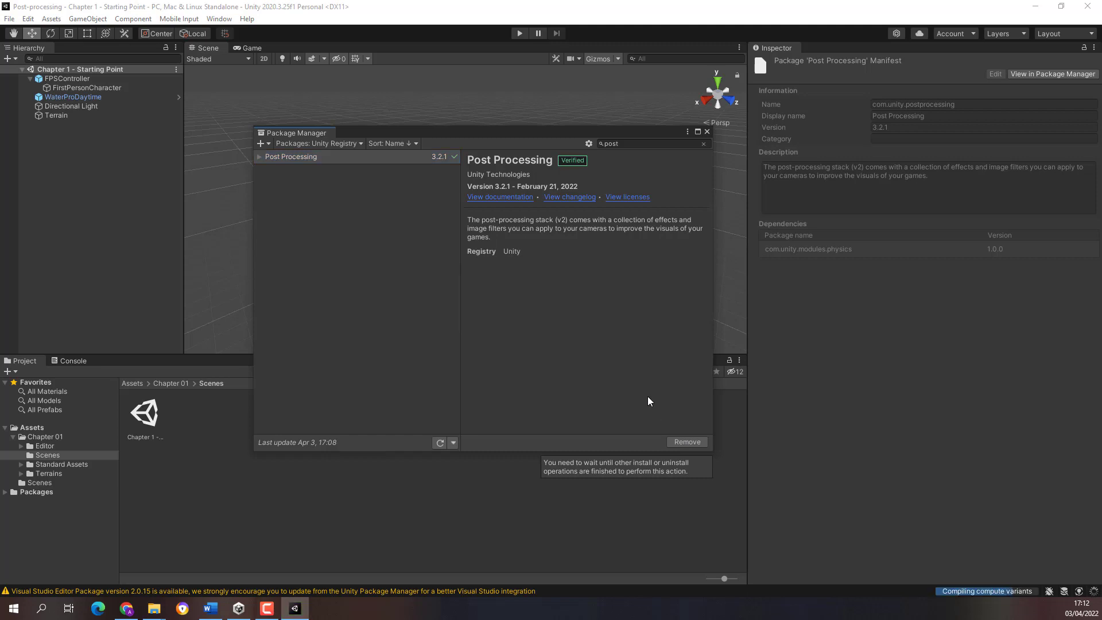
pyautogui.click(708, 132)
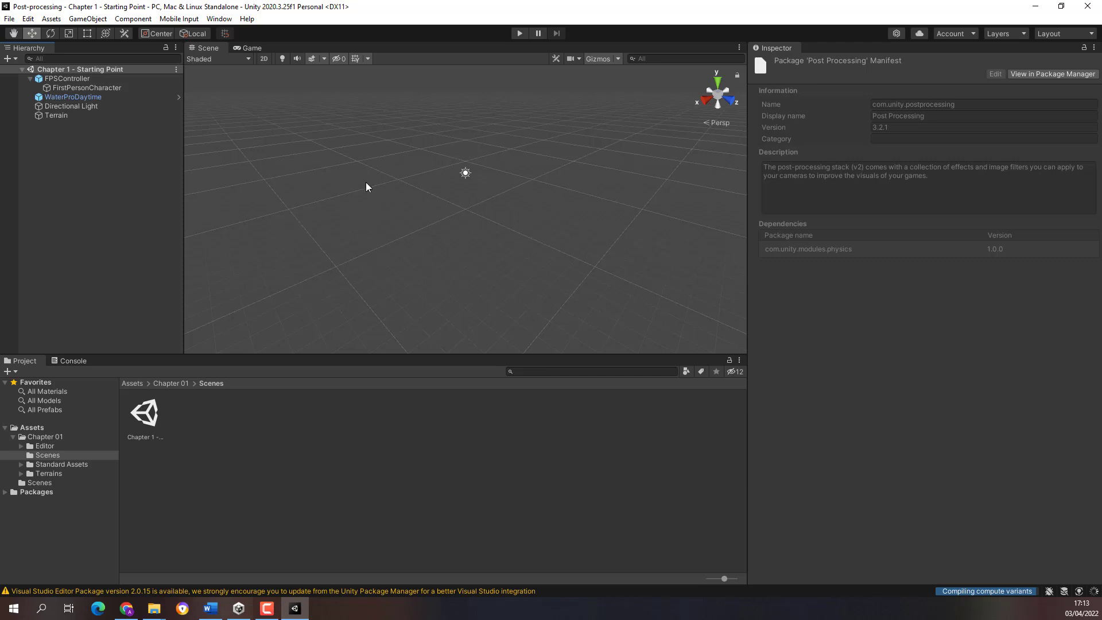
# - Add a Post-process Layer component to the FirstPersonCharacter camera object
pyautogui.click(253, 48)
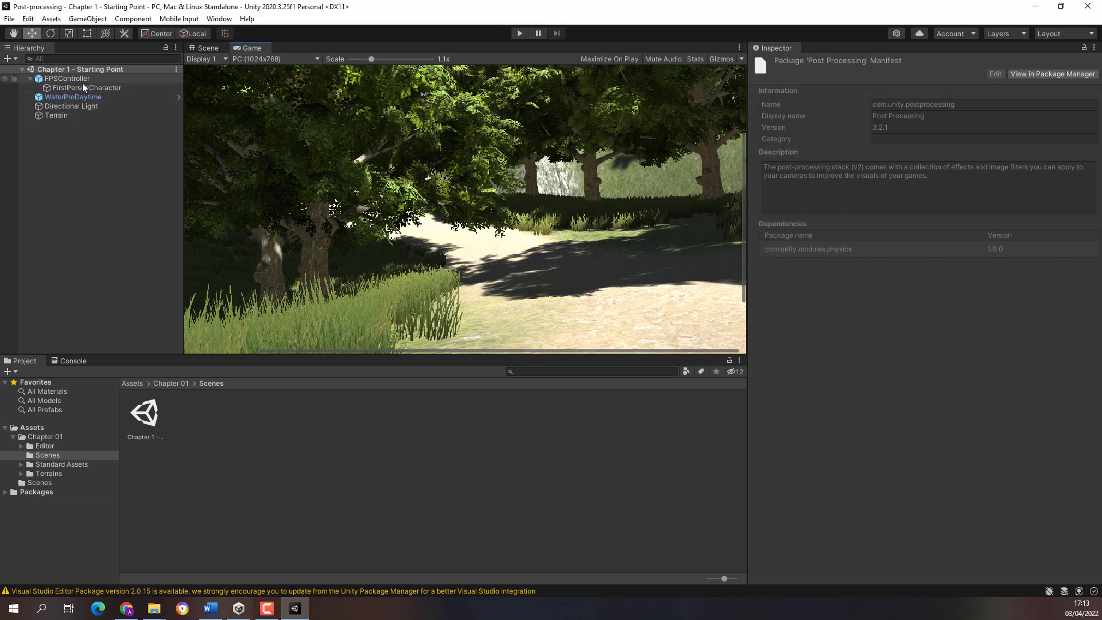
pyautogui.click(208, 48)
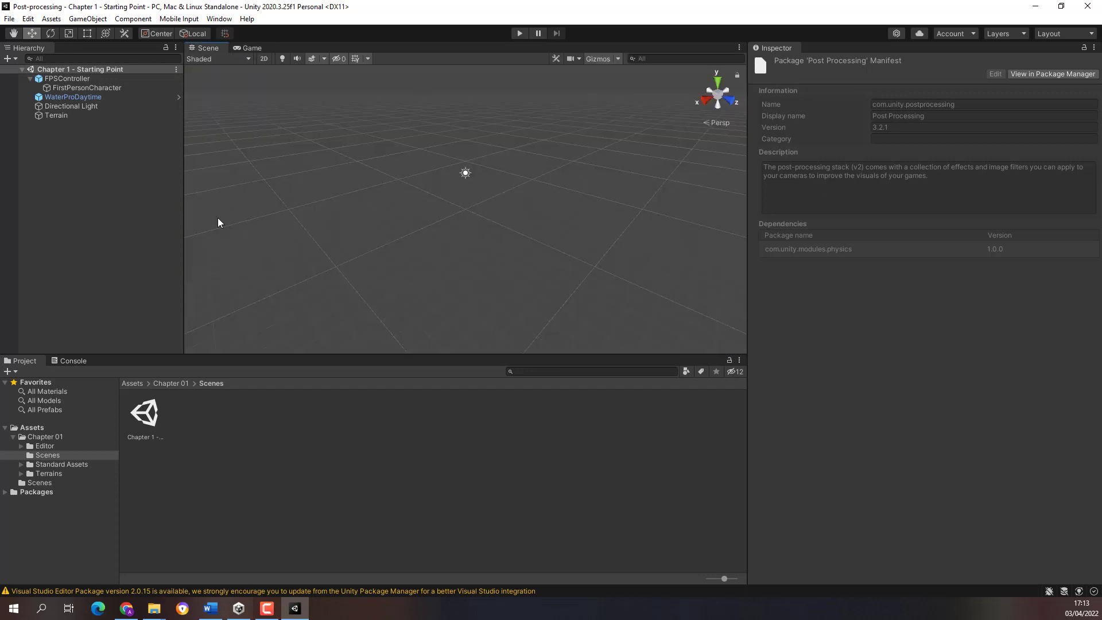
pyautogui.click(66, 88)
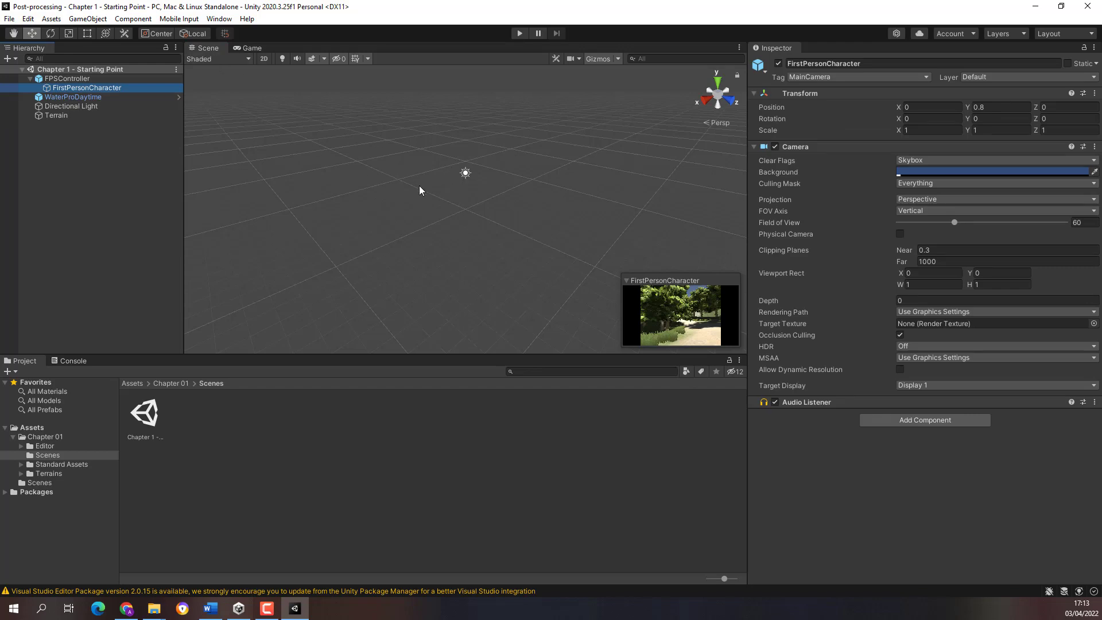
pyautogui.press('f')
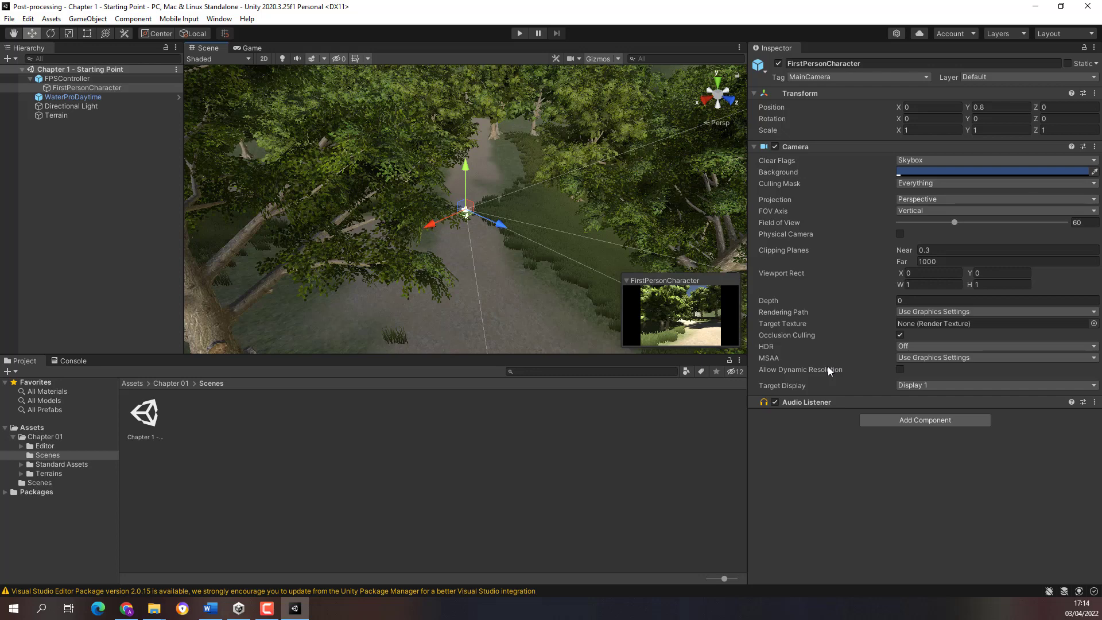
pyautogui.click(917, 422)
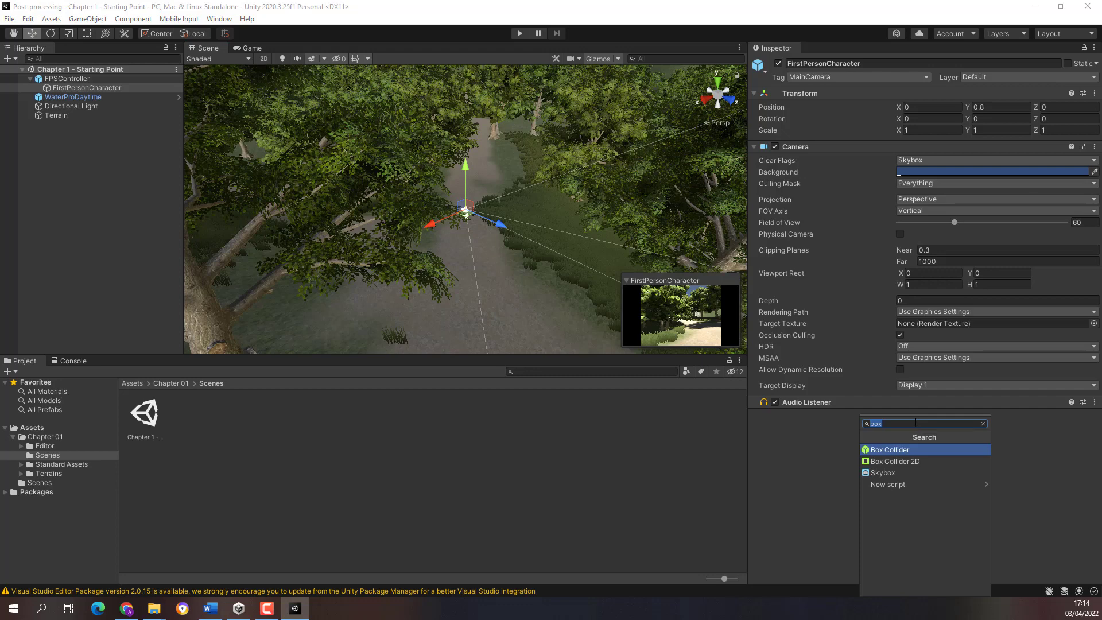
pyautogui.write('post')
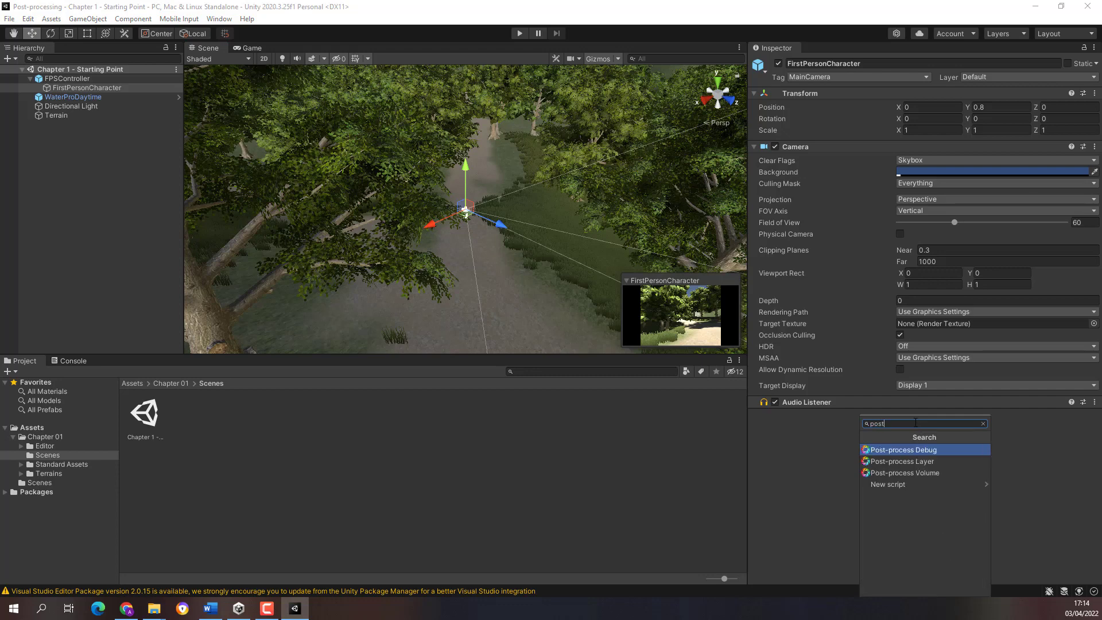
pyautogui.click(905, 463)
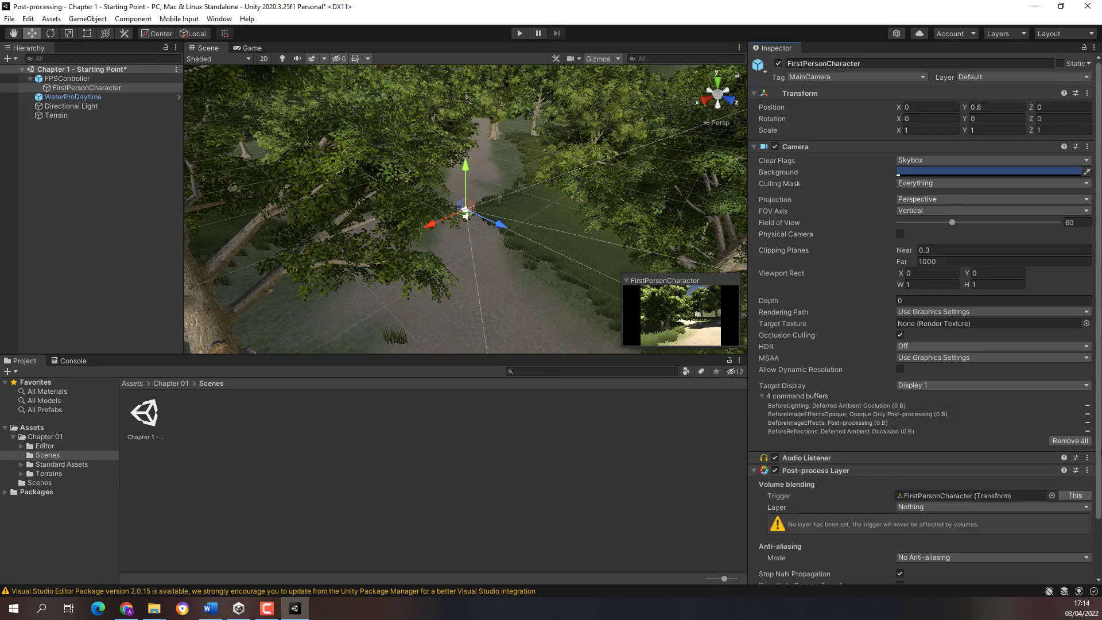
# - Add a new layer named EfeitosEspeciais as User Layer 6 in the project's layer settings
pyautogui.scroll(-3, 907, 413)
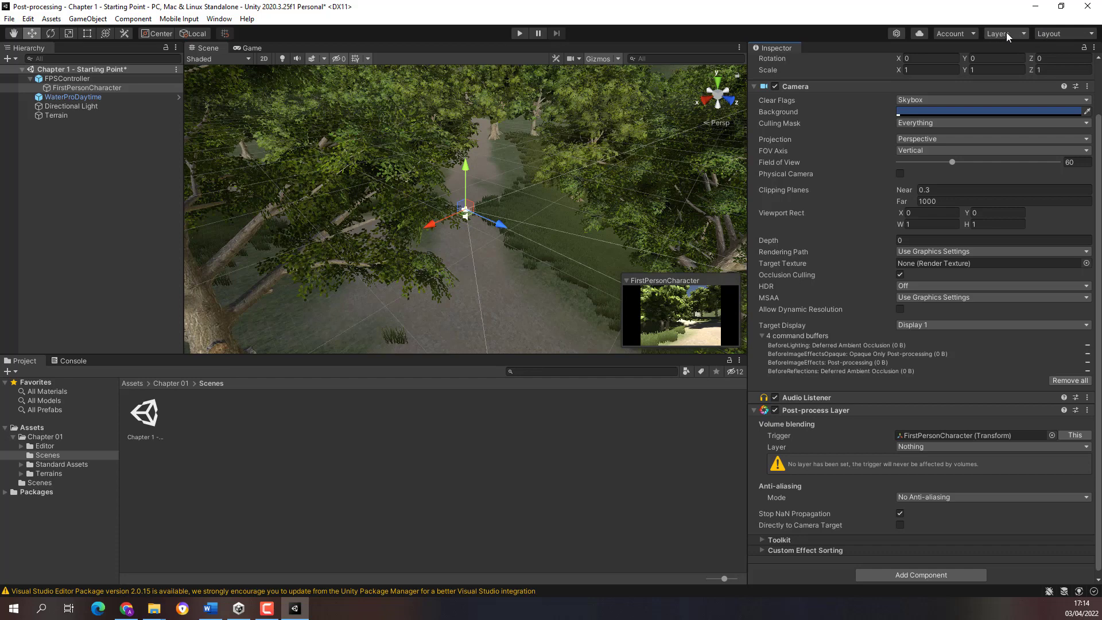
pyautogui.click(1027, 33)
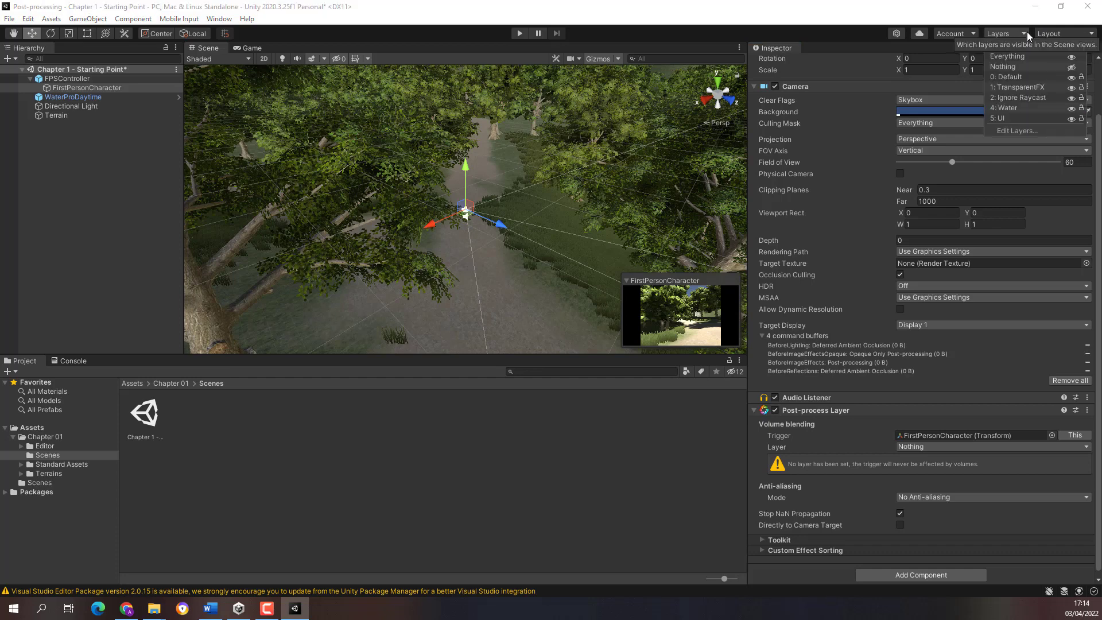
pyautogui.click(1007, 131)
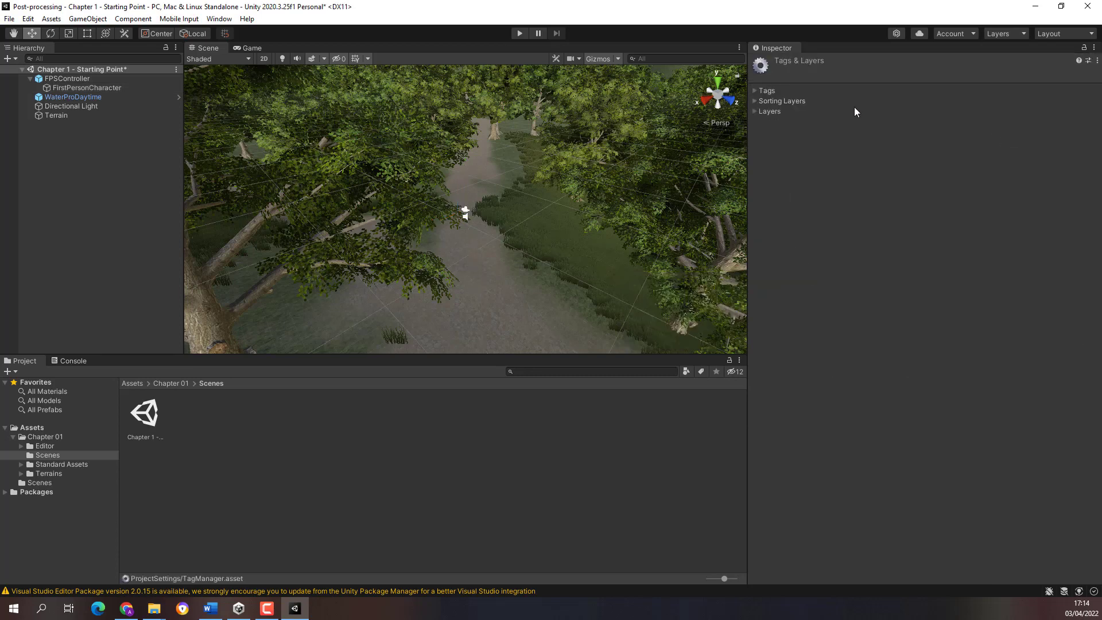
pyautogui.click(754, 112)
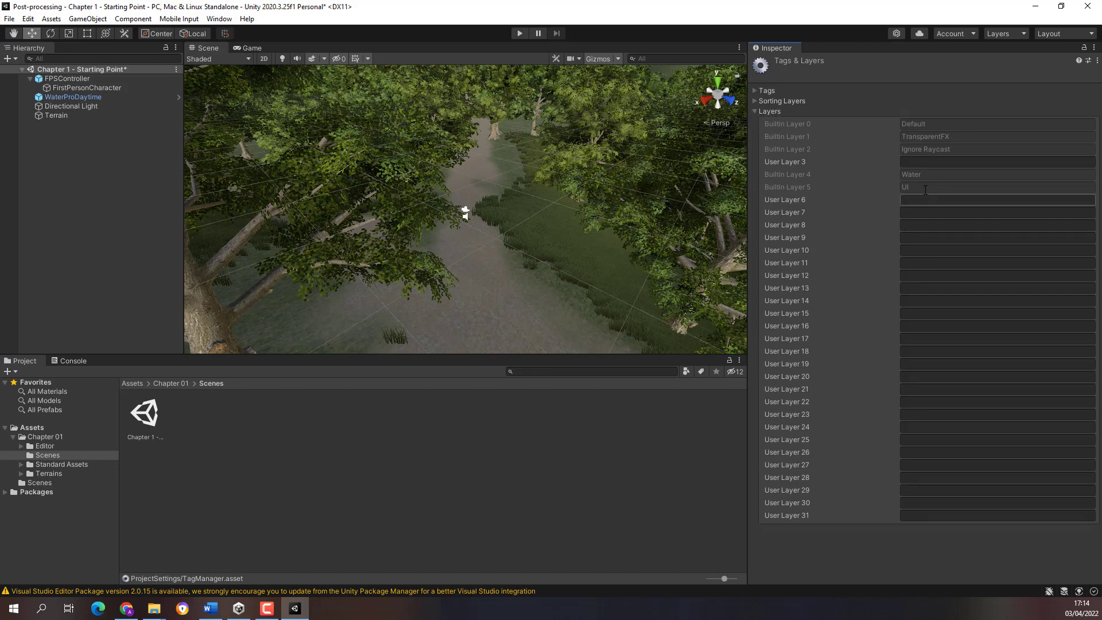
pyautogui.click(912, 201)
pyautogui.click(910, 201)
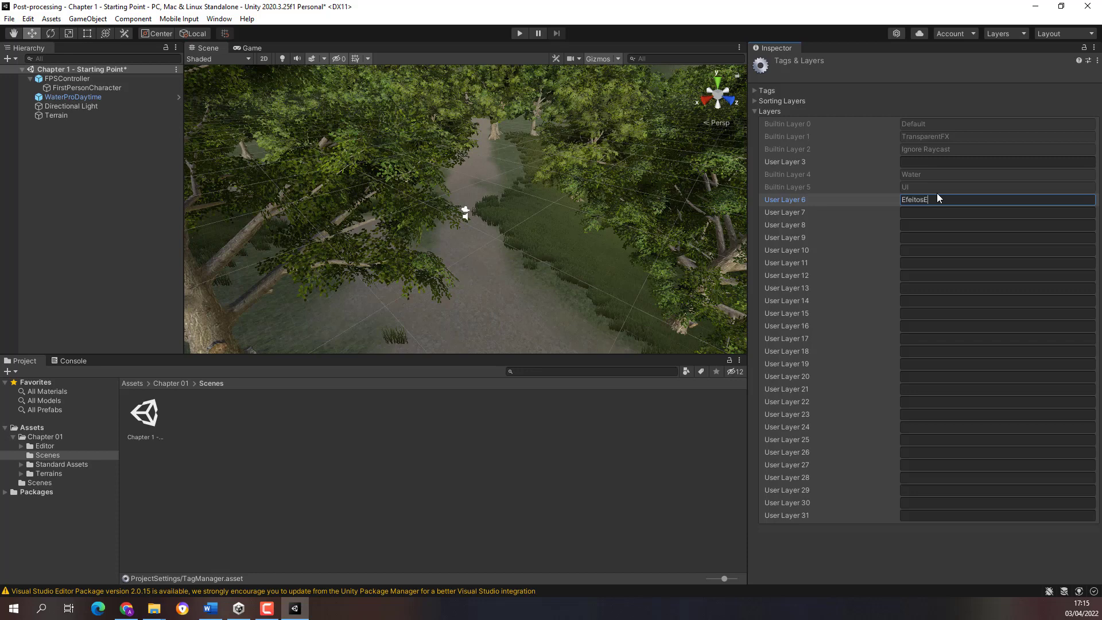
pyautogui.write('is')
# - On the FirstPersonCharacter camera, set the Post-process Layer's layer to EfeitosEspeciais and the Rendering Path to Deferred
pyautogui.click(68, 88)
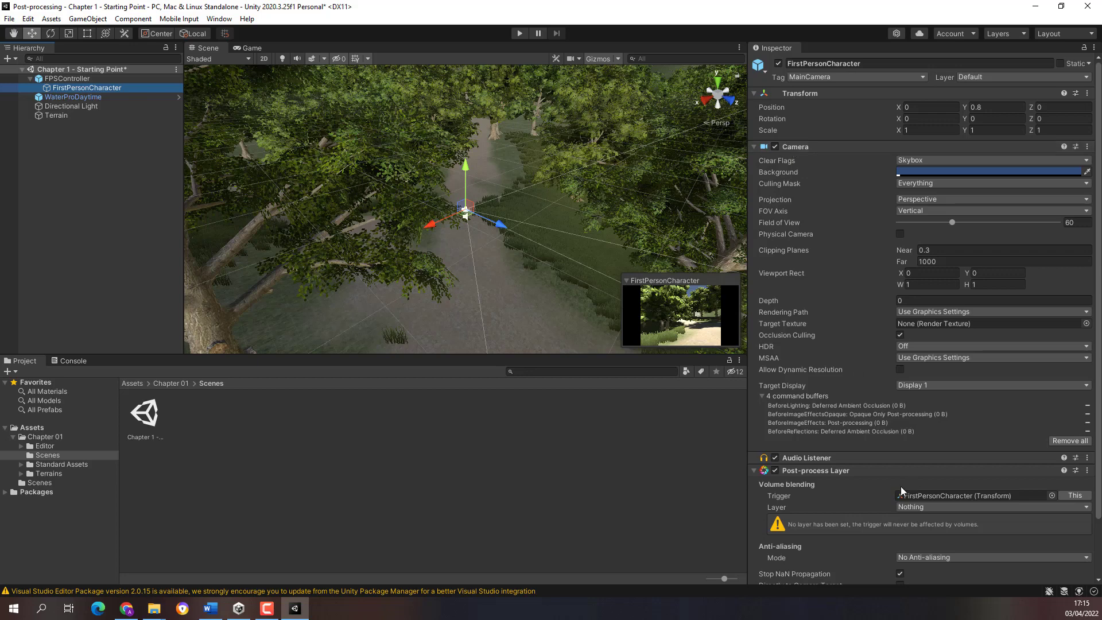
pyautogui.scroll(-3, 828, 470)
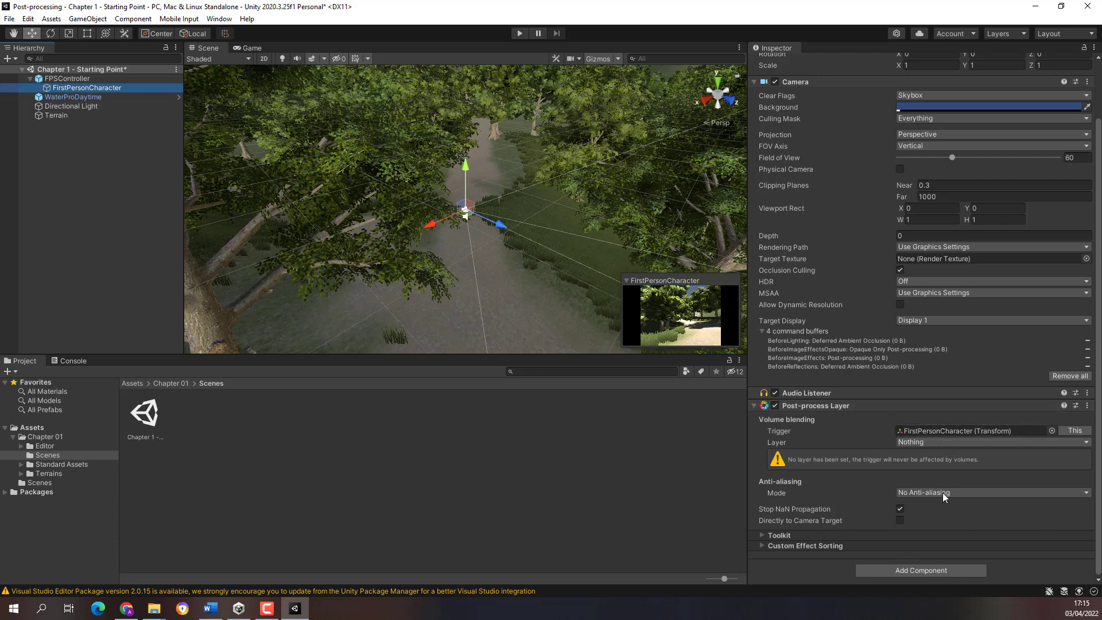
pyautogui.click(913, 443)
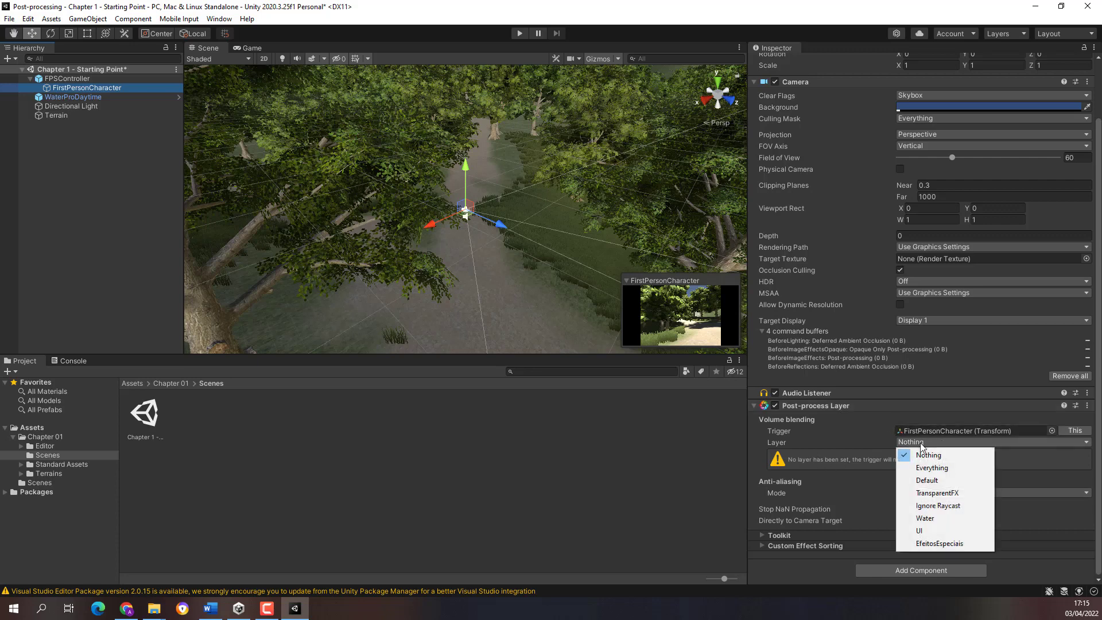
pyautogui.click(935, 543)
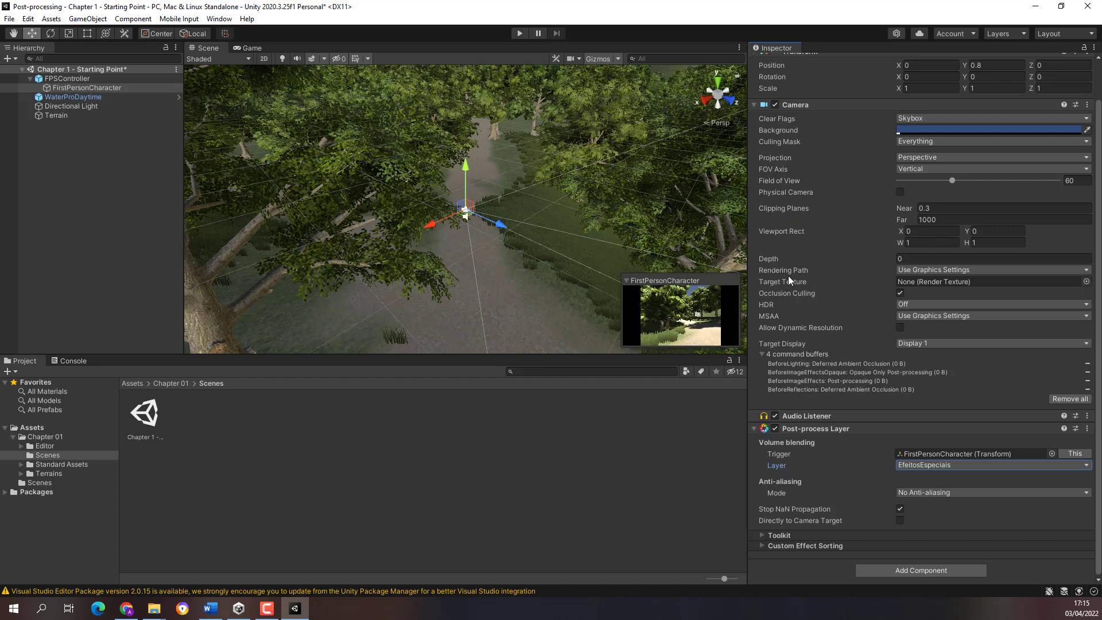
pyautogui.click(922, 270)
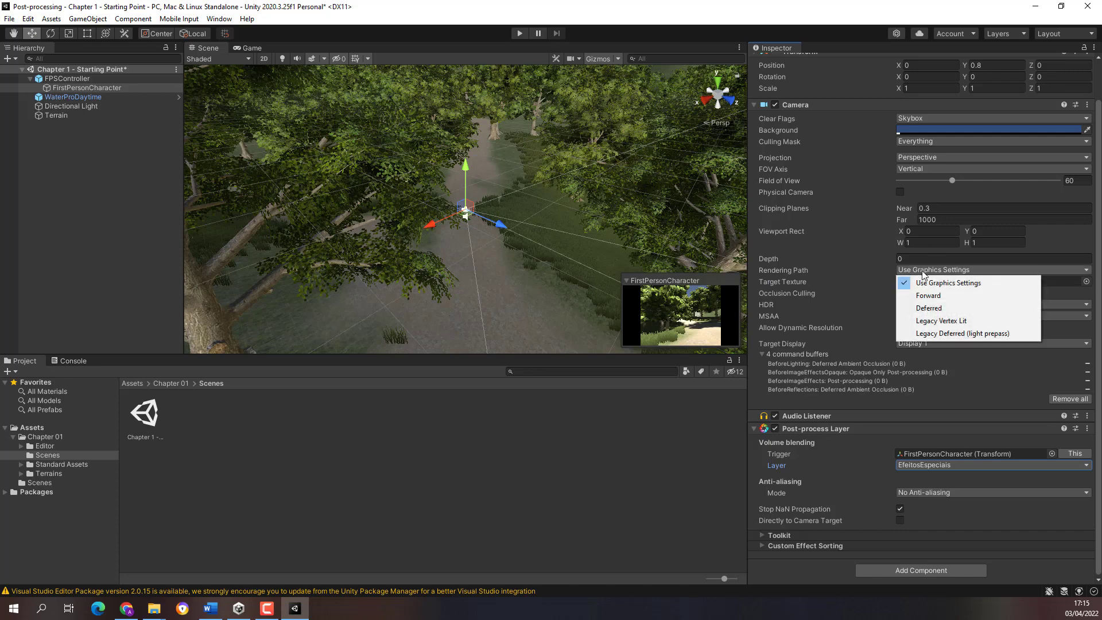
pyautogui.click(926, 310)
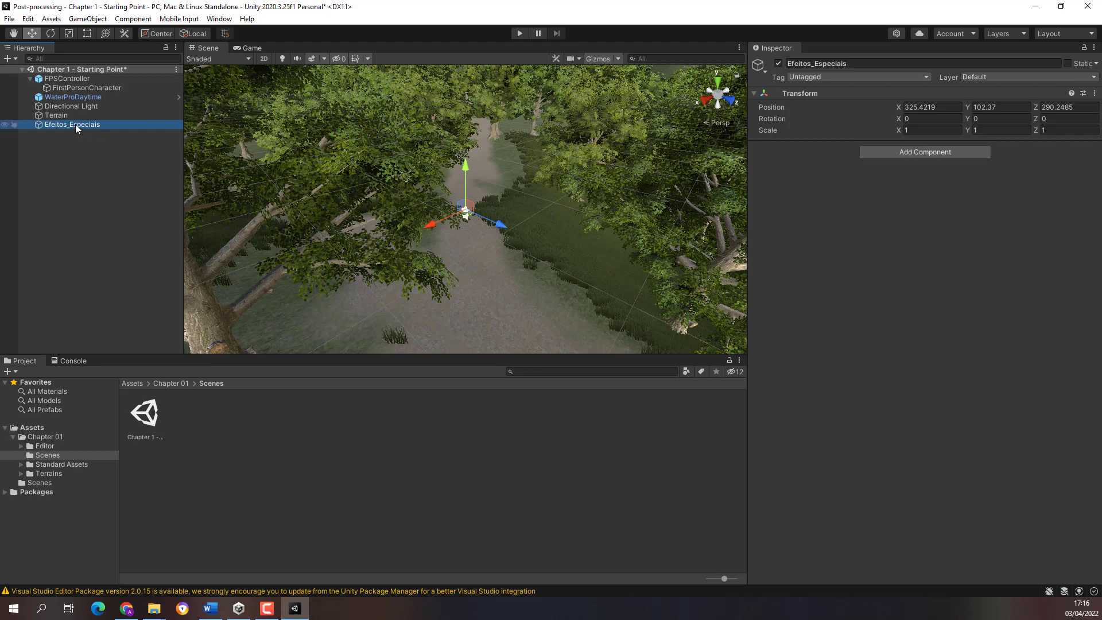
# - Add a Post-process Volume component to the Efeitos_Especiais object and create a new profile for it
pyautogui.click(75, 124)
pyautogui.click(921, 149)
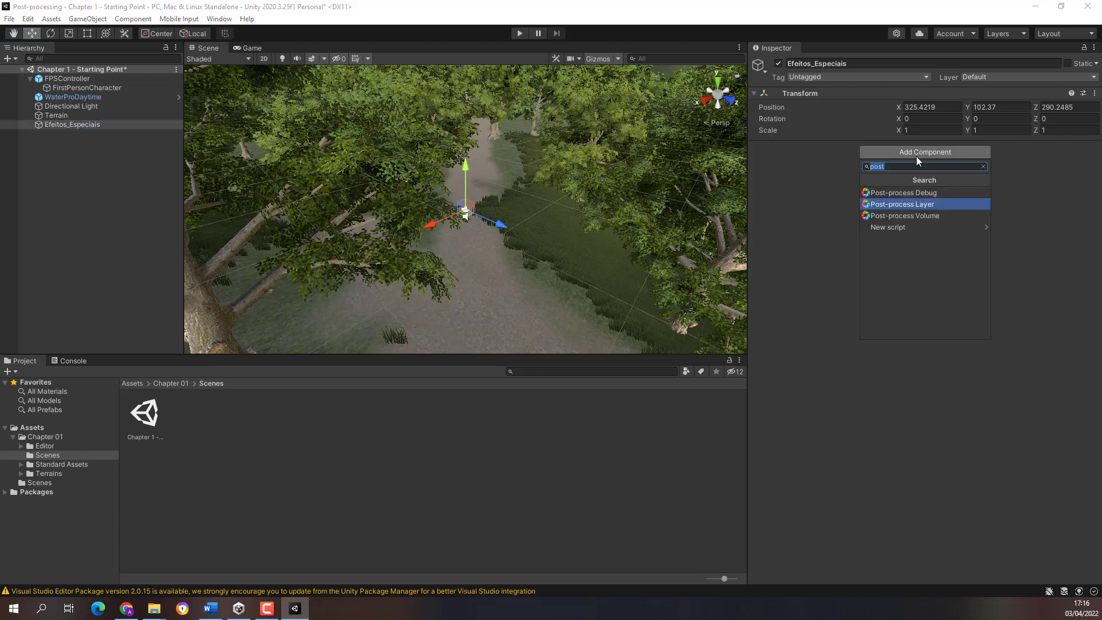
pyautogui.click(893, 216)
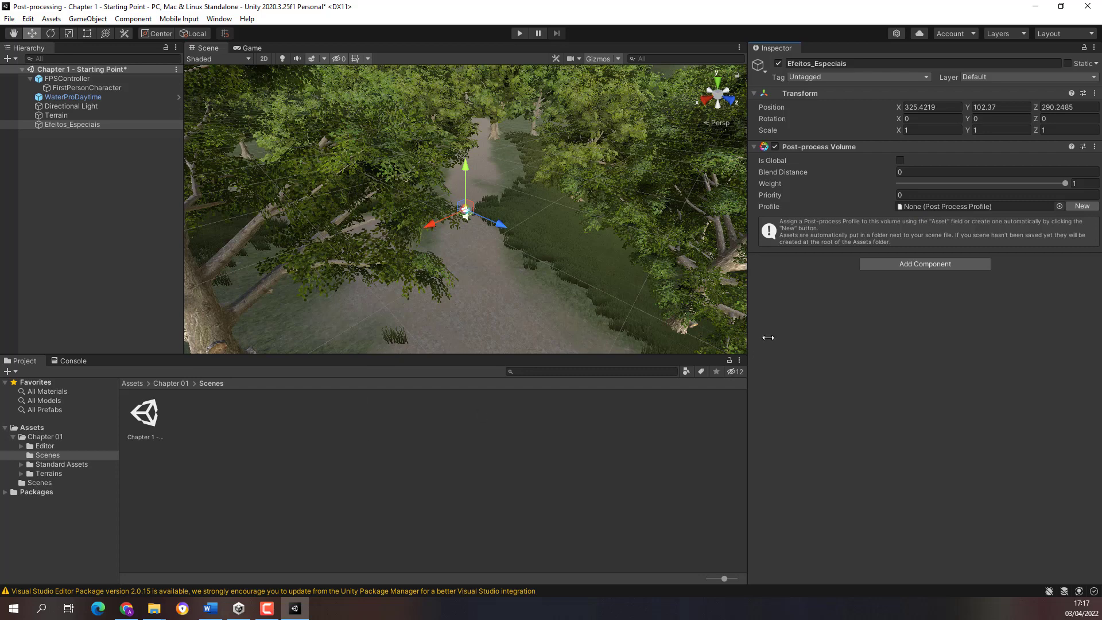
pyautogui.click(1083, 206)
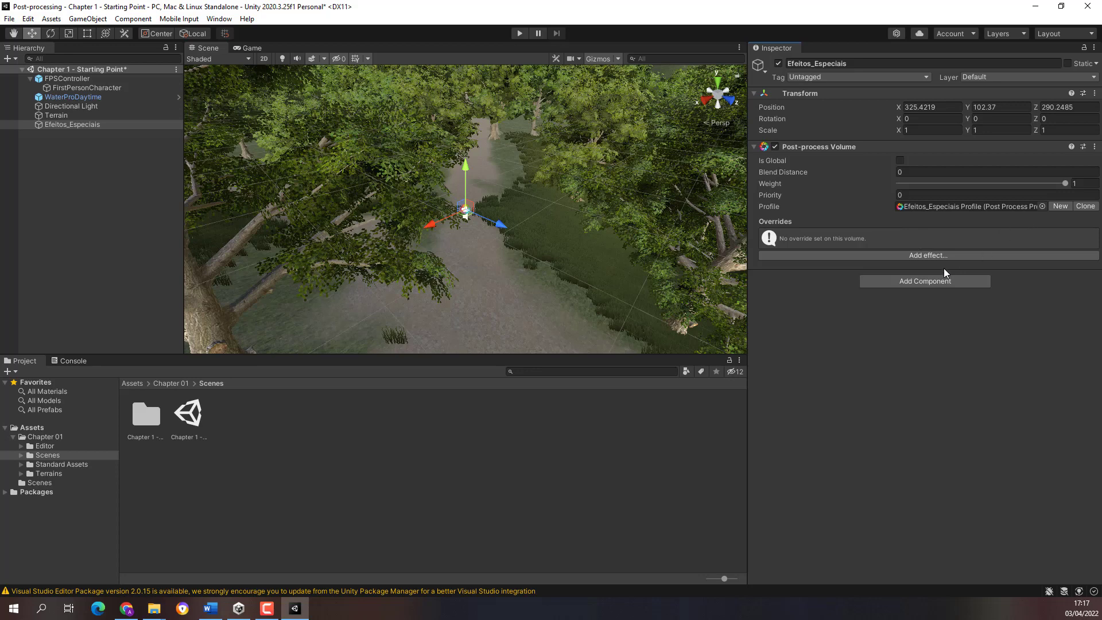
# - Add the Color Grading effect to the Post-process Volume on Efeitos_Especiais
pyautogui.click(923, 253)
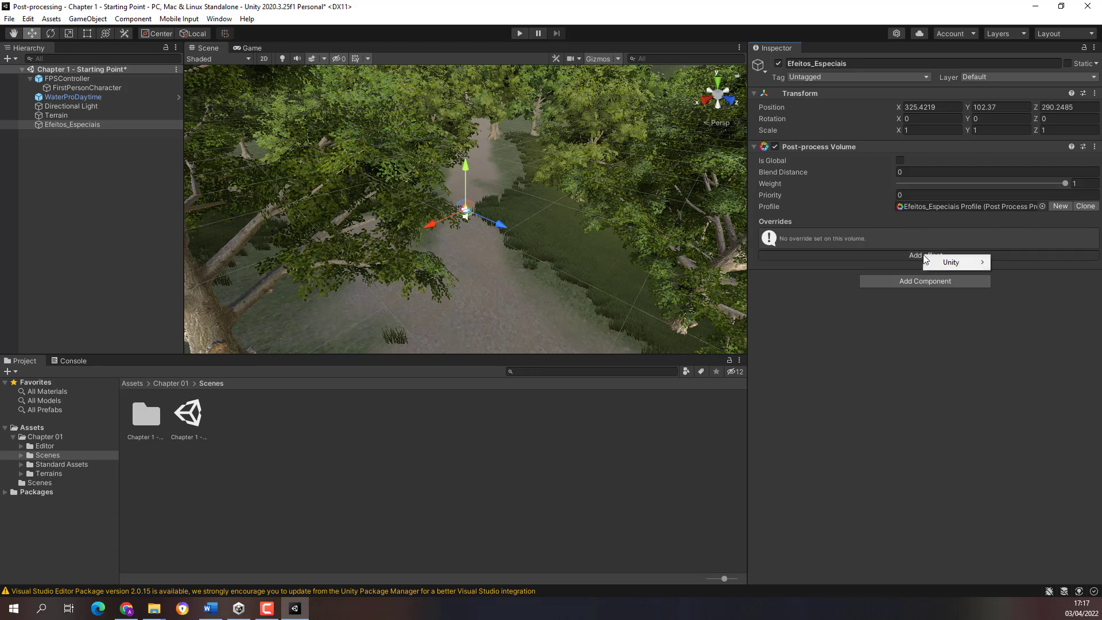
pyautogui.moveTo(945, 264)
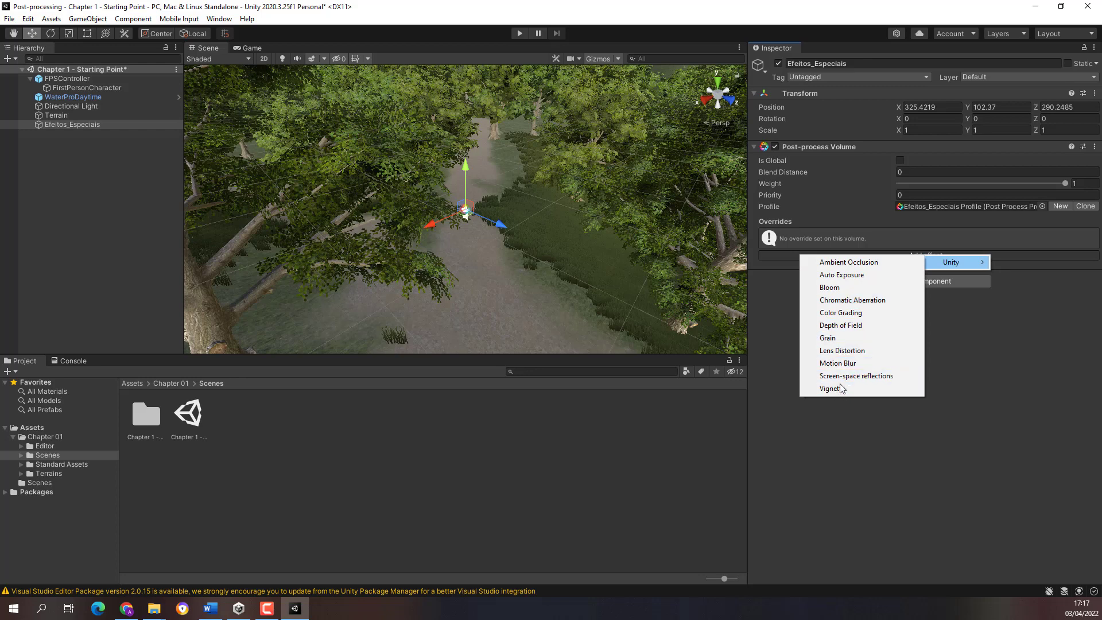
pyautogui.click(831, 313)
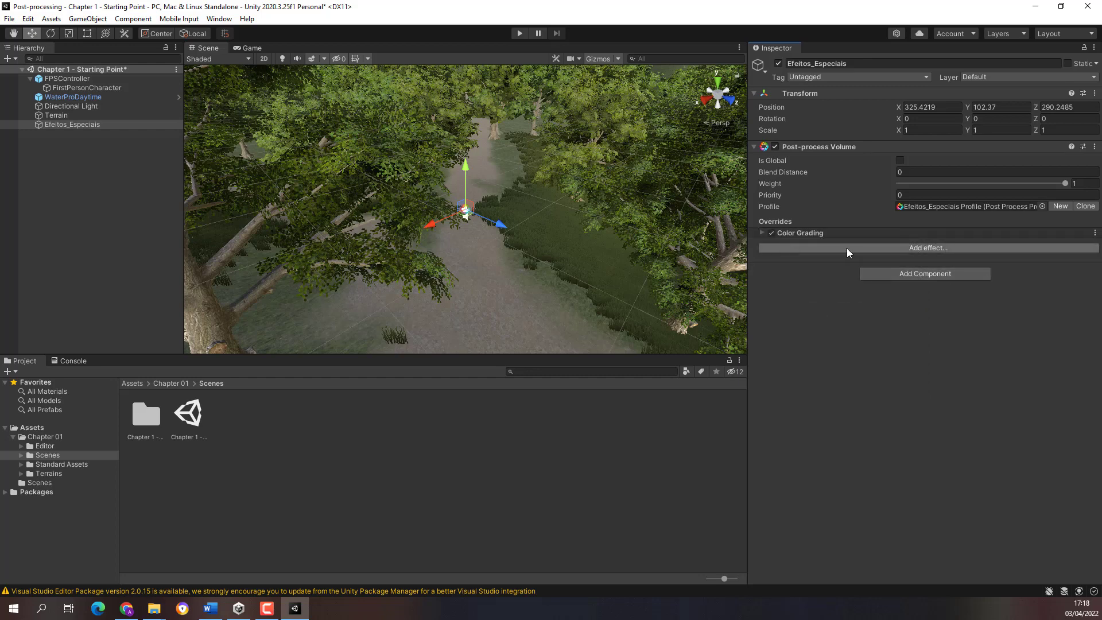
# - Enable the Color Grading Contrast override, make the volume global, and lower Contrast to -100 to check it in the Game view
pyautogui.click(763, 232)
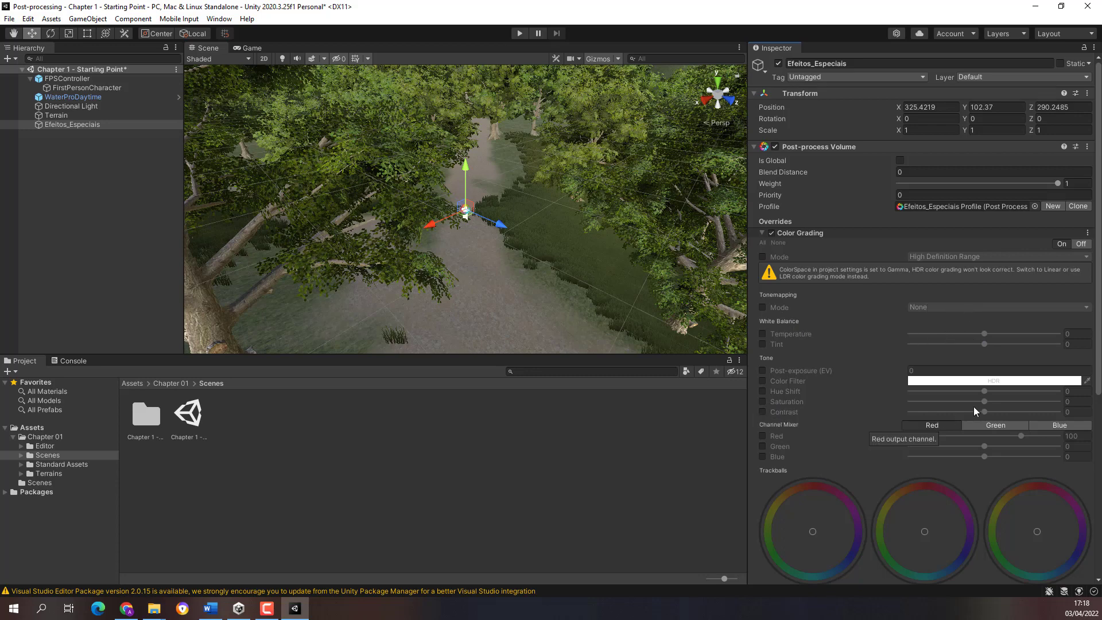
pyautogui.click(763, 412)
pyautogui.moveTo(986, 411)
pyautogui.mouseDown()
pyautogui.moveTo(911, 411)
pyautogui.moveTo(1001, 409)
pyautogui.moveTo(971, 410)
pyautogui.moveTo(997, 409)
pyautogui.moveTo(987, 412)
pyautogui.mouseUp()
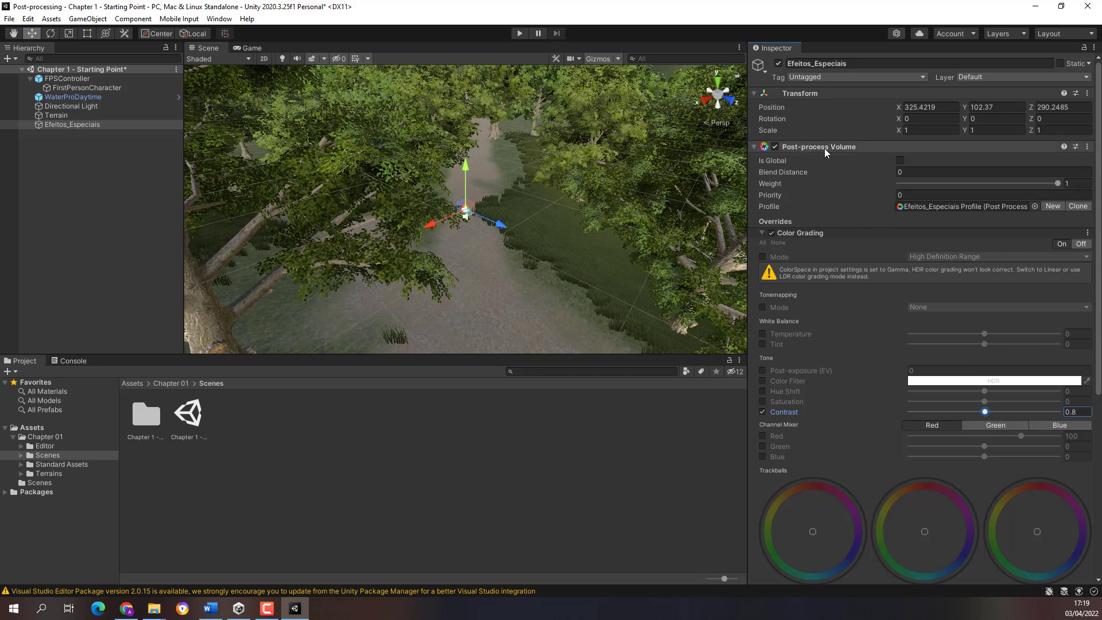
pyautogui.click(901, 160)
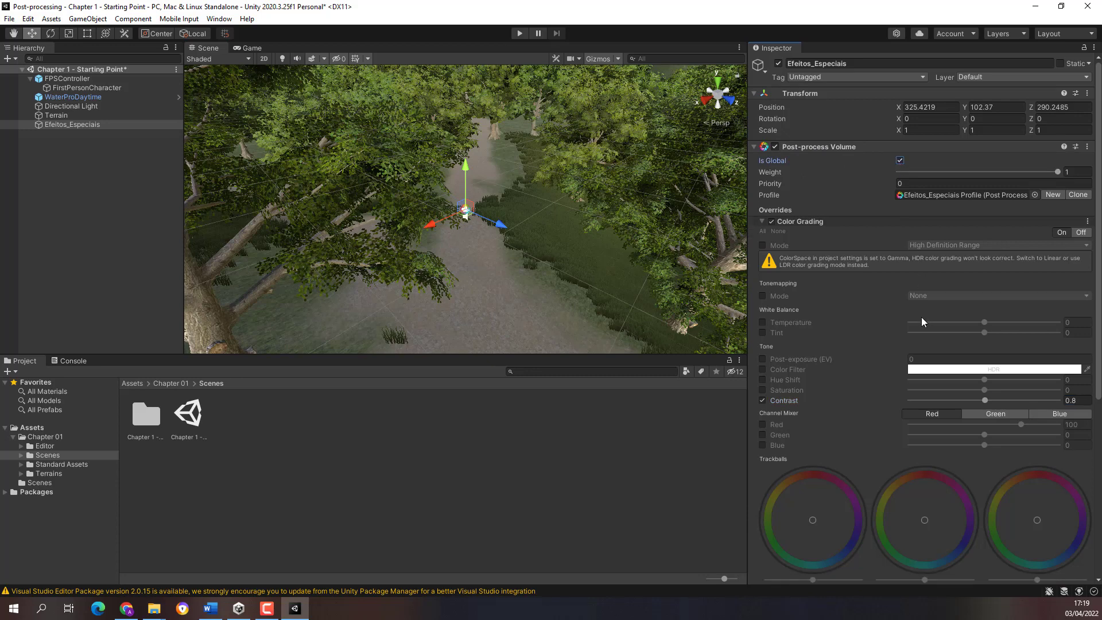
pyautogui.moveTo(984, 398); pyautogui.dragTo(891, 405)
pyautogui.click(246, 47)
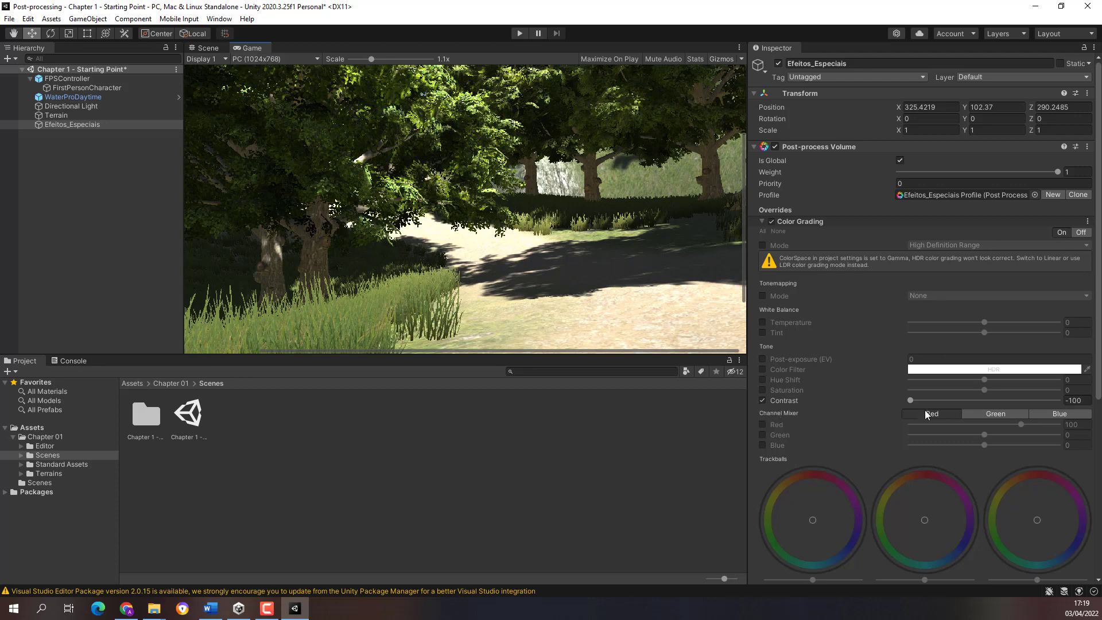
# - Replace the Color Grading Contrast override with a Saturation override lowered to about -61.8, keeping the volume global
pyautogui.click(763, 401)
pyautogui.click(762, 391)
pyautogui.moveTo(985, 391); pyautogui.dragTo(982, 391)
pyautogui.click(900, 161)
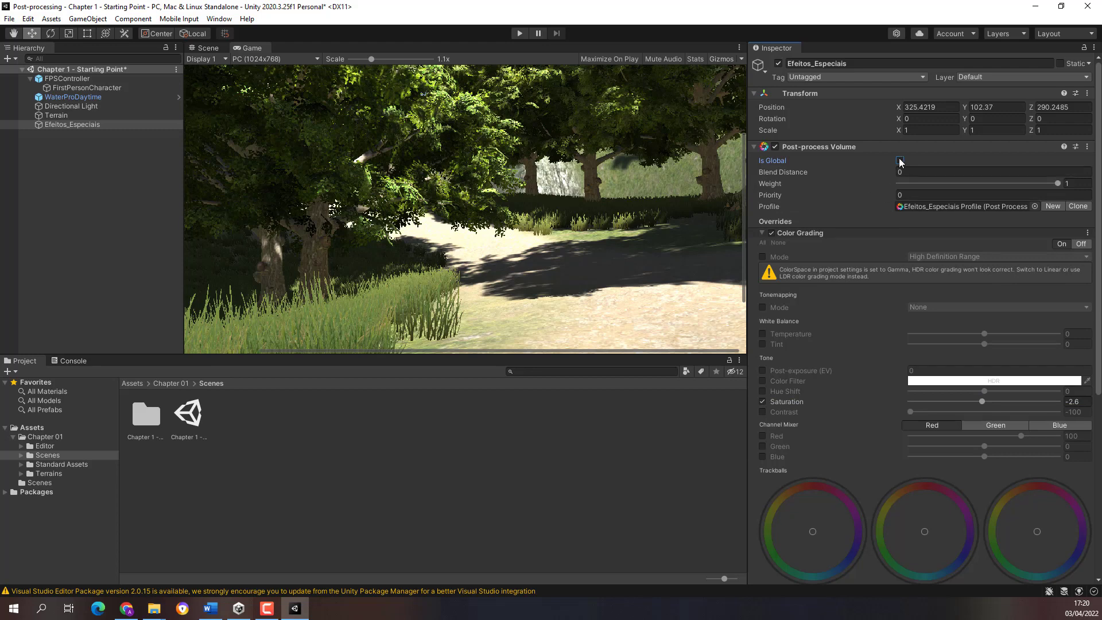
pyautogui.click(900, 161)
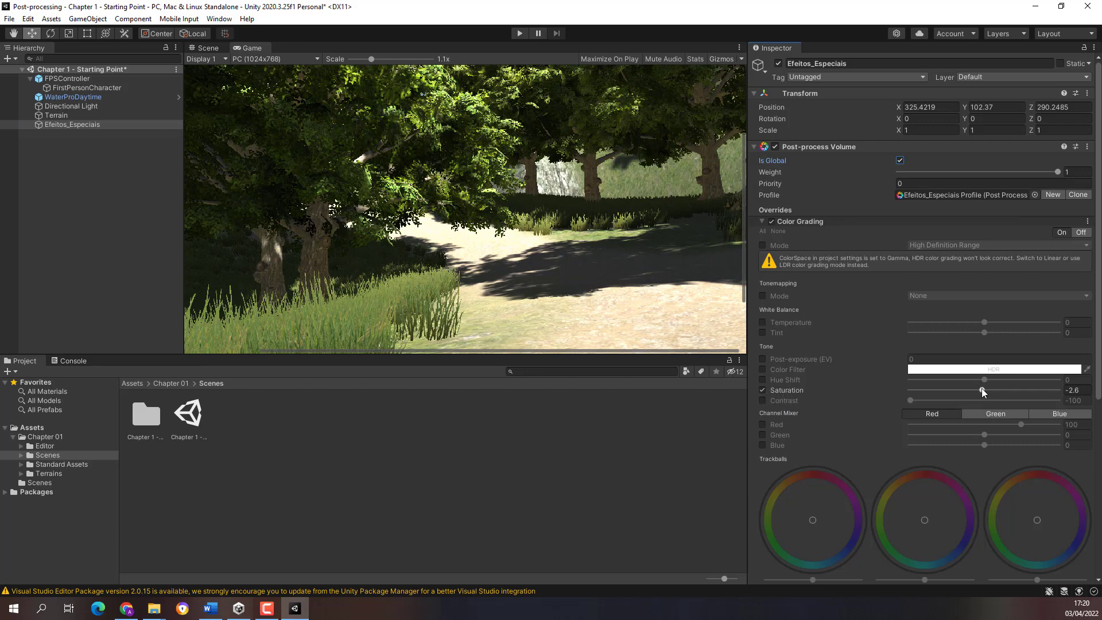
pyautogui.moveTo(982, 388); pyautogui.dragTo(939, 390)
# - Assign the Efeitos_Especiais object to the EfeitosEspeciais layer
pyautogui.click(988, 76)
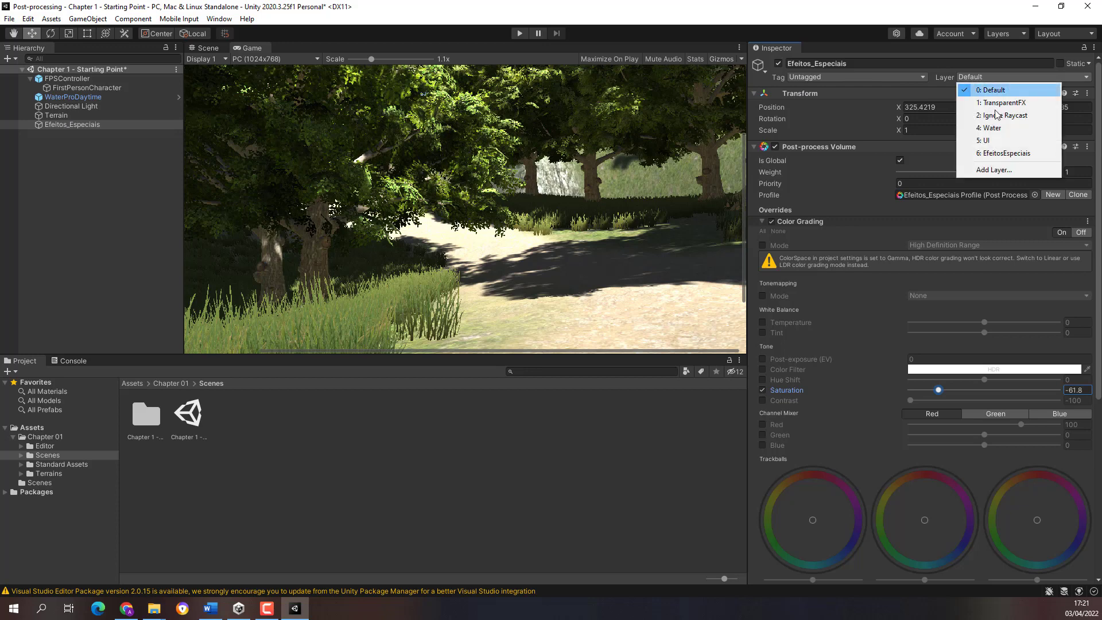
pyautogui.click(995, 154)
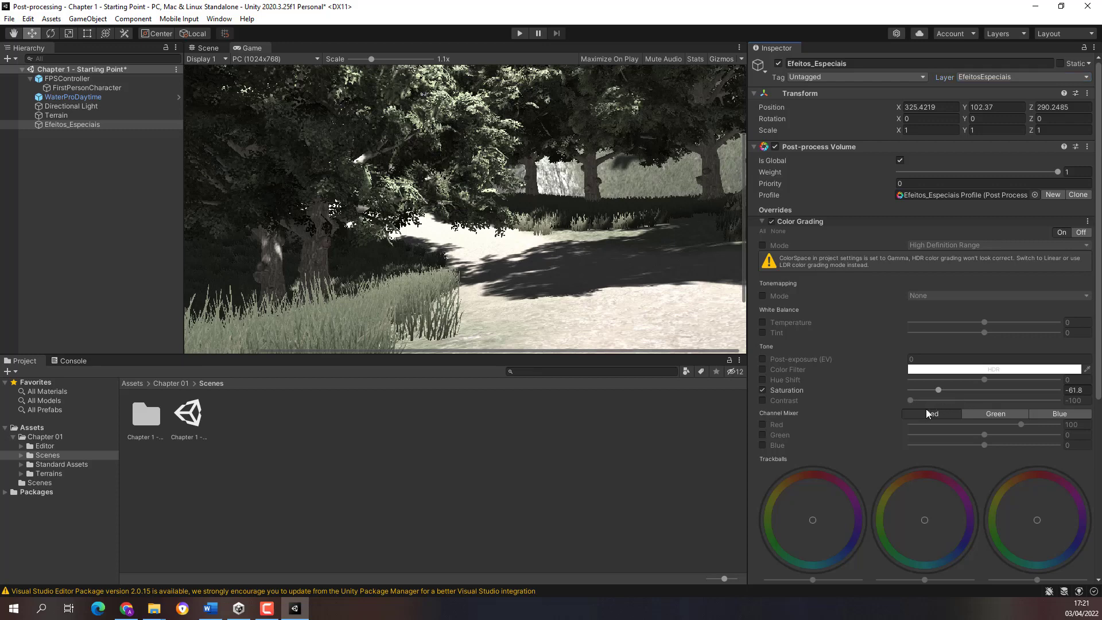
# - Try Saturation at 0.4 with the Channel Mixer's Red value at 0, and turn the Red override off again
pyautogui.moveTo(939, 391); pyautogui.dragTo(985, 389)
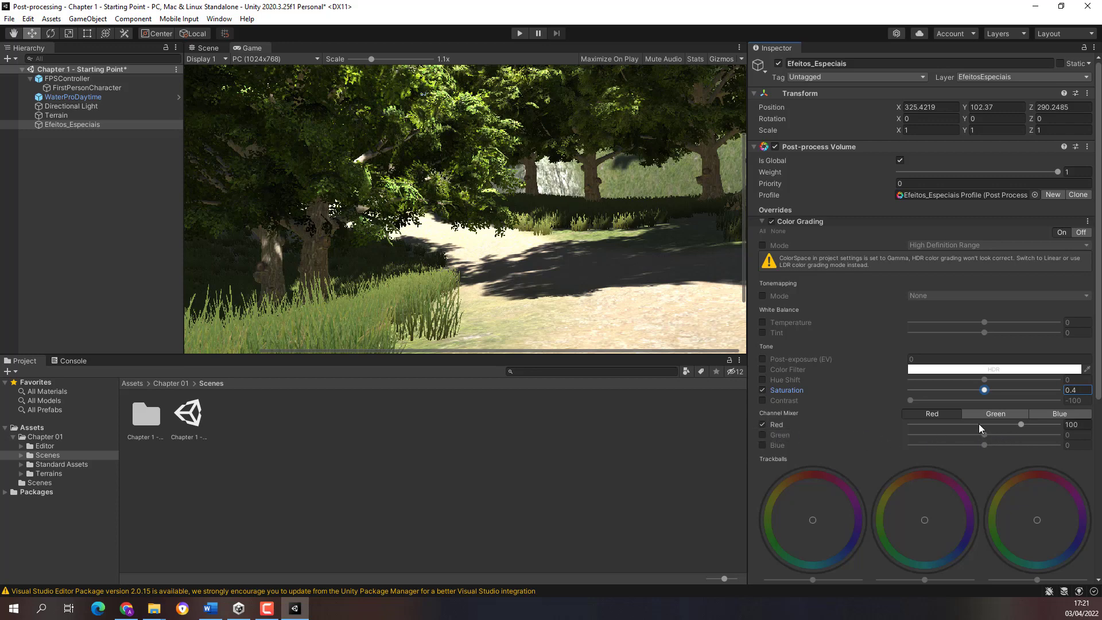
pyautogui.moveTo(1021, 424); pyautogui.dragTo(985, 433)
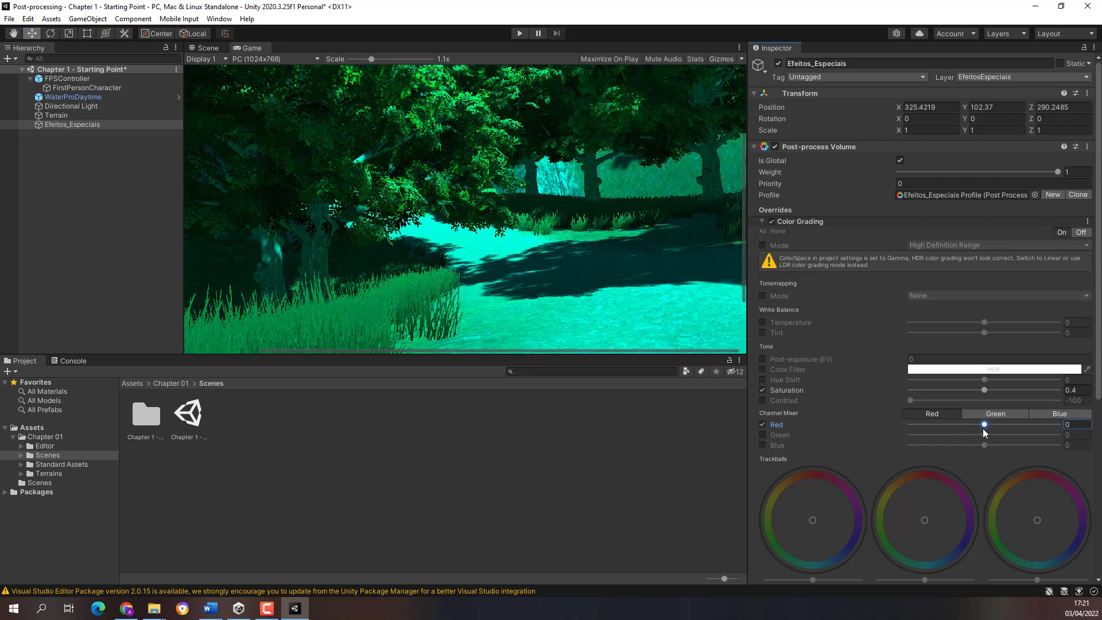
pyautogui.click(762, 425)
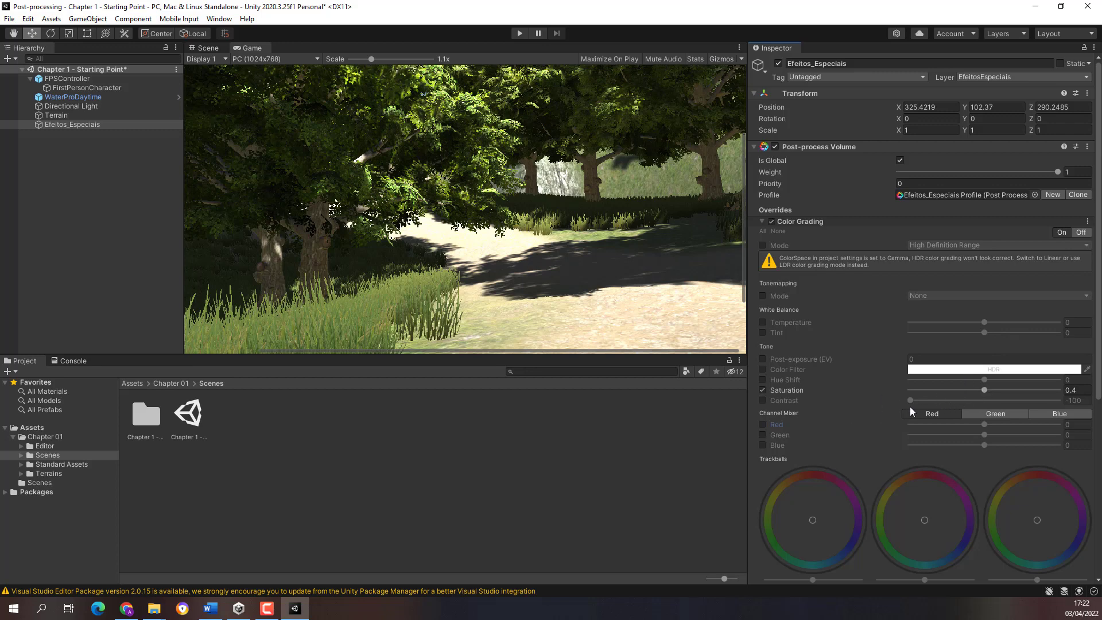
# - Set Saturation to -100, turn off Is Global on the Post-process Volume, and return to the Scene view
pyautogui.moveTo(984, 390); pyautogui.dragTo(905, 390)
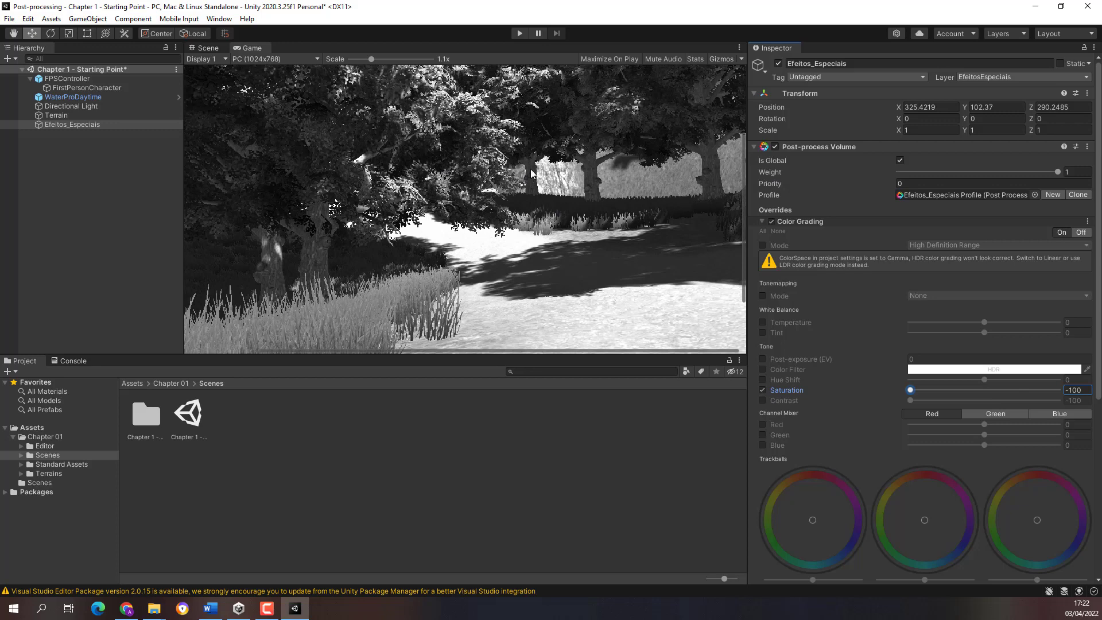
pyautogui.click(900, 161)
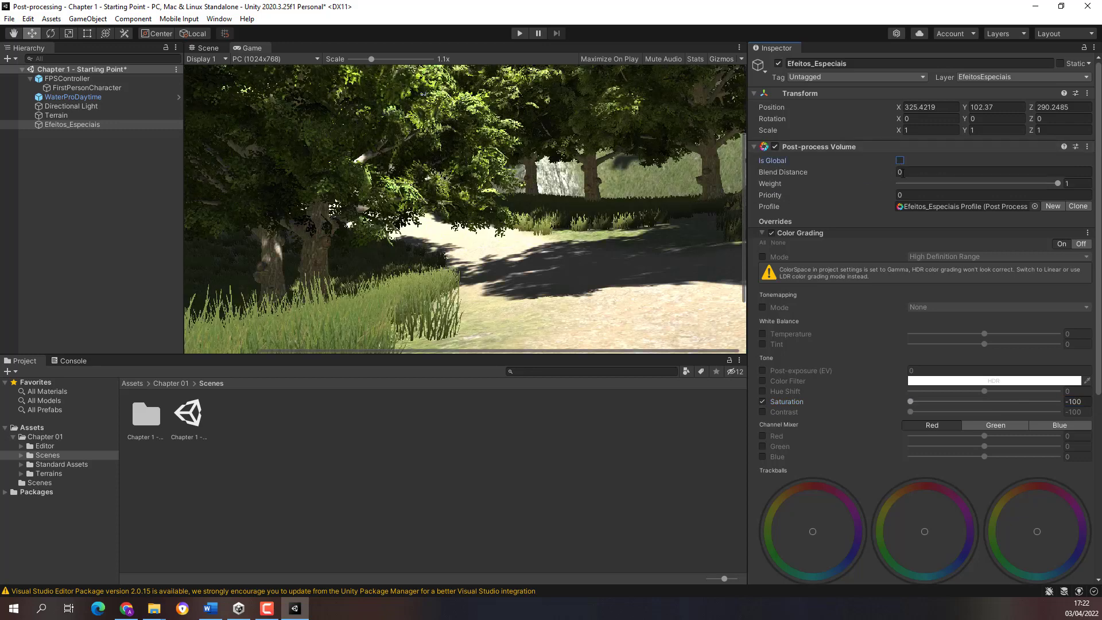
pyautogui.click(211, 48)
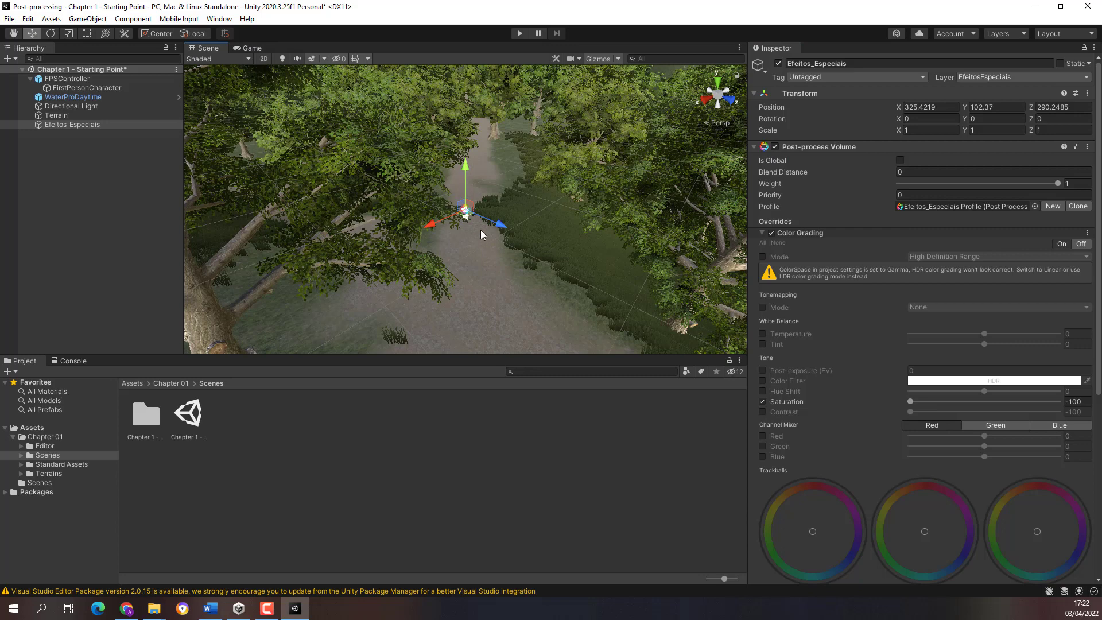
# - Add a Box Collider component to the Efeitos_Especiais object
pyautogui.click(64, 126)
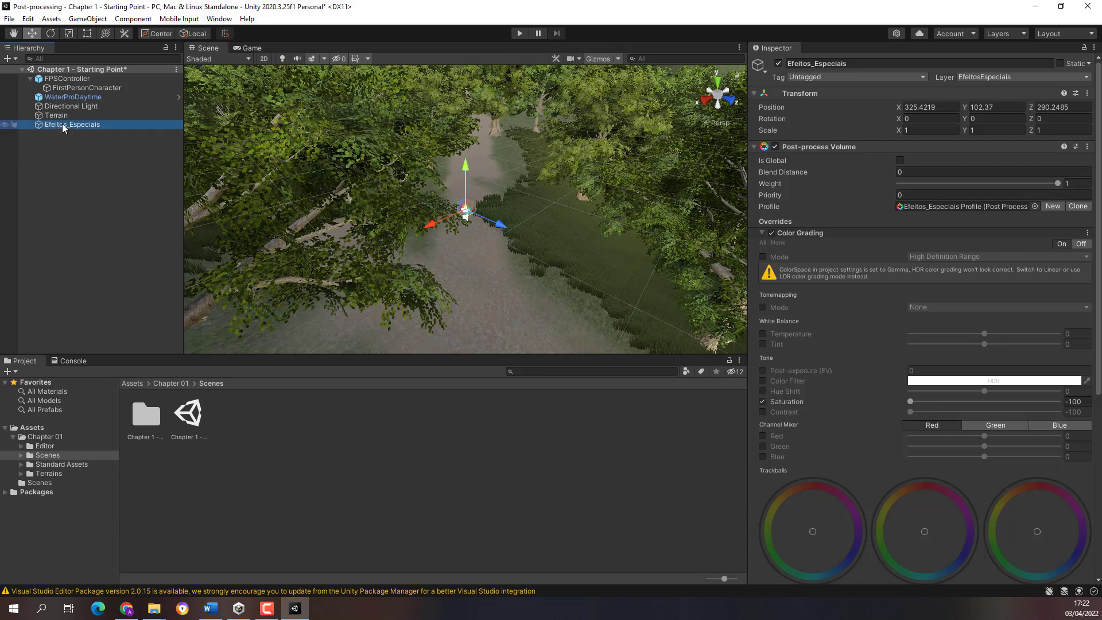
pyautogui.click(70, 89)
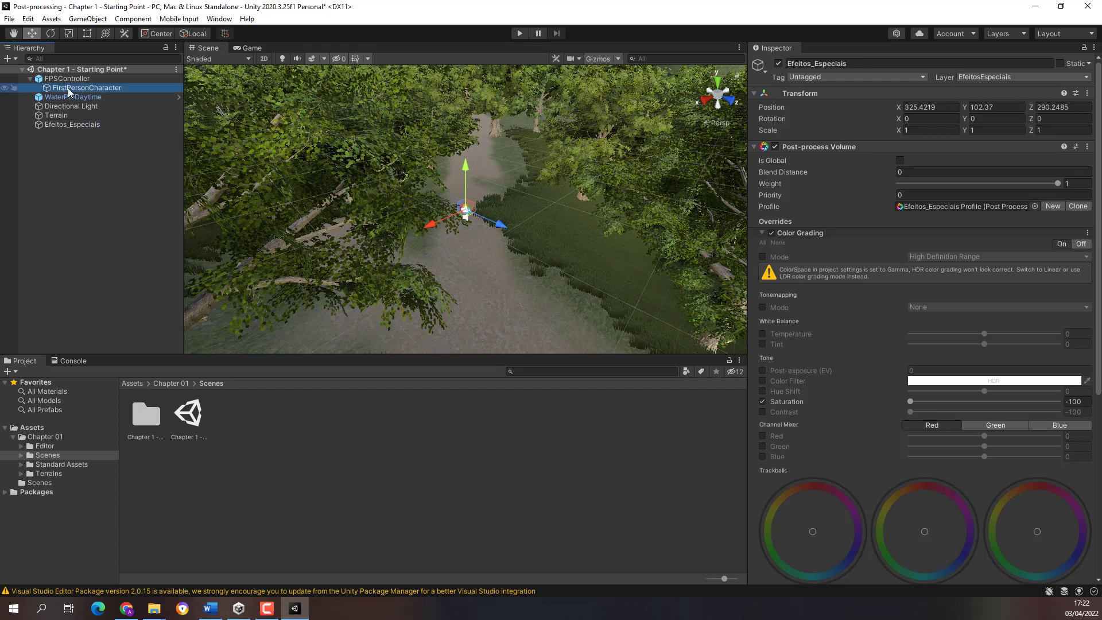
pyautogui.click(68, 125)
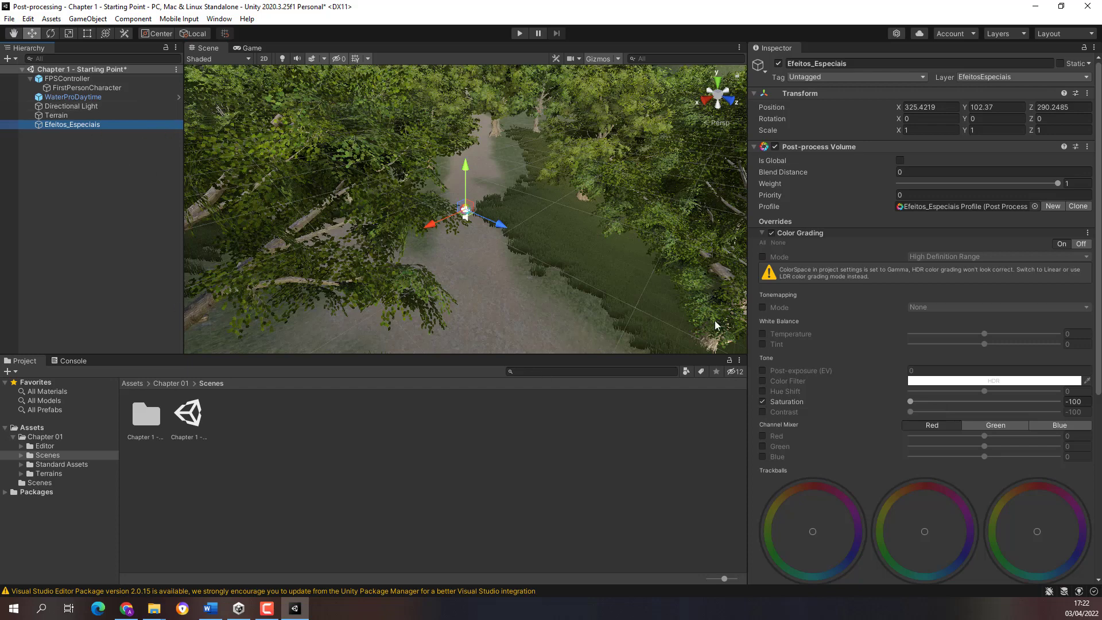
pyautogui.scroll(-3, 896, 345)
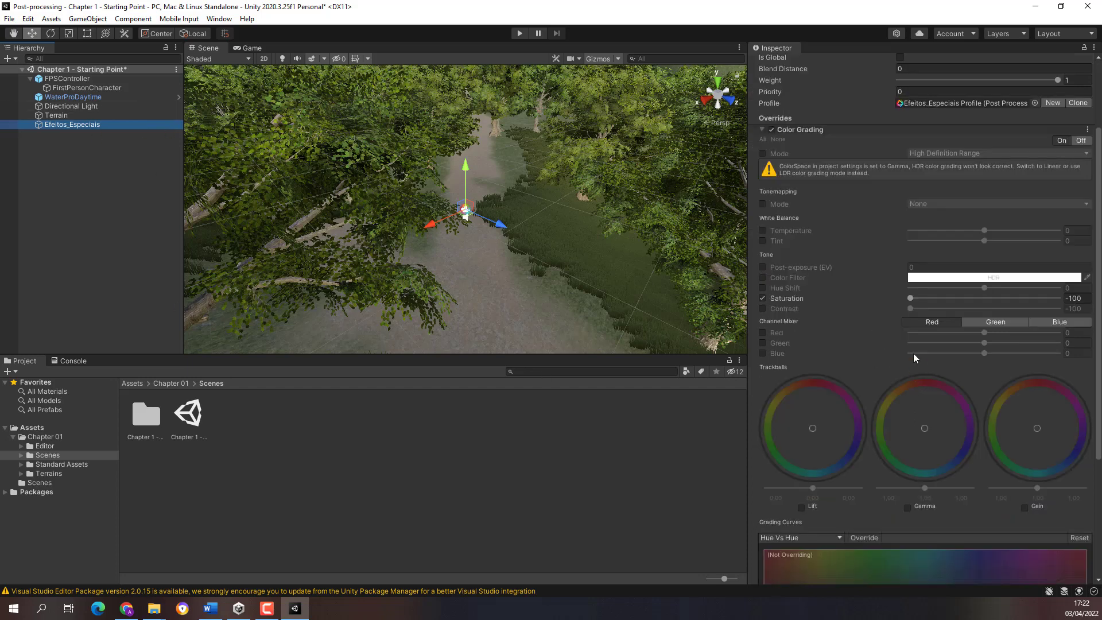
pyautogui.scroll(-3, 897, 455)
pyautogui.scroll(-2, 963, 367)
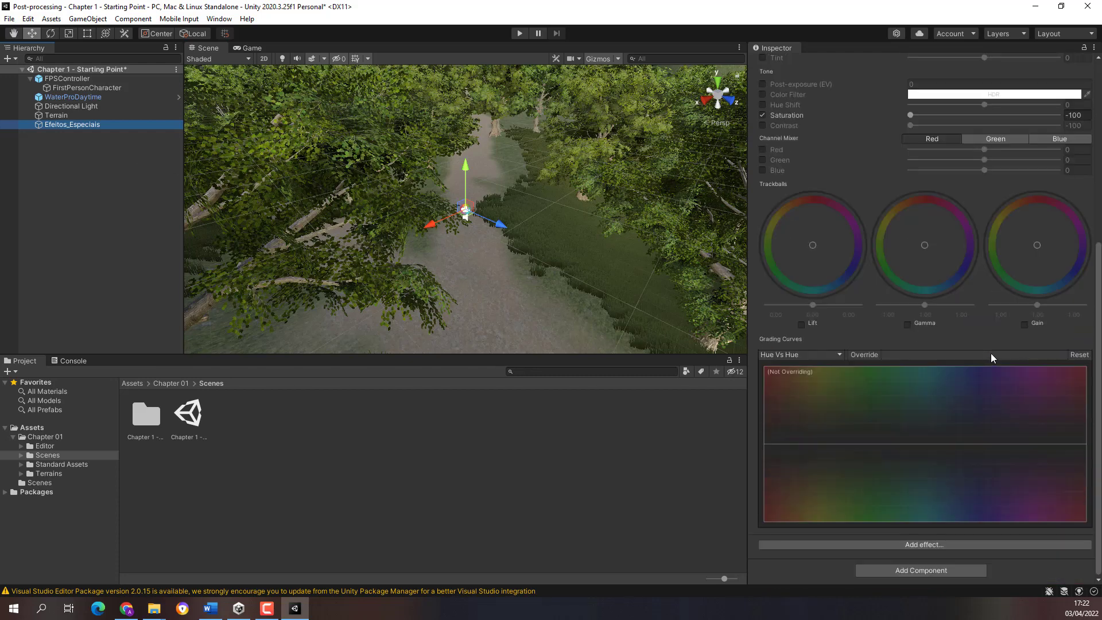
pyautogui.click(917, 571)
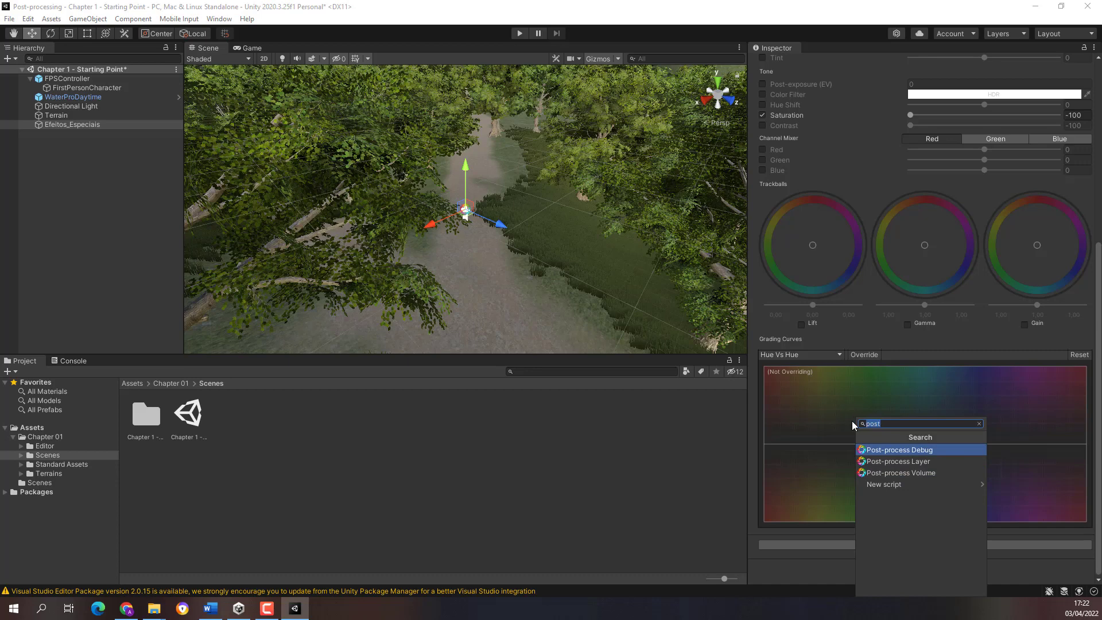
pyautogui.write('b')
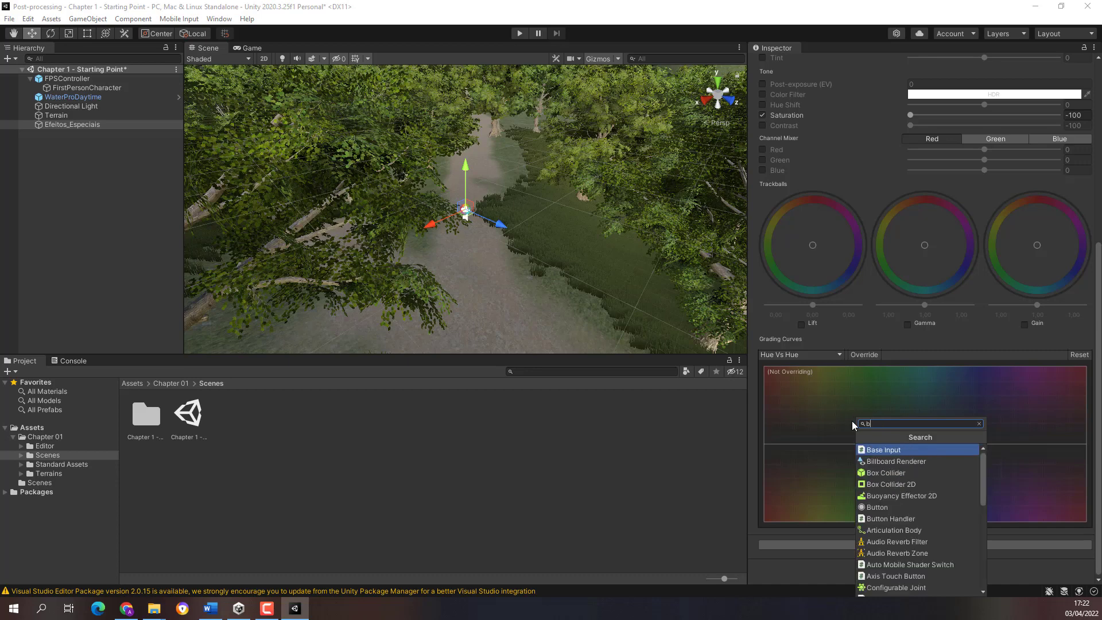
pyautogui.write('ox')
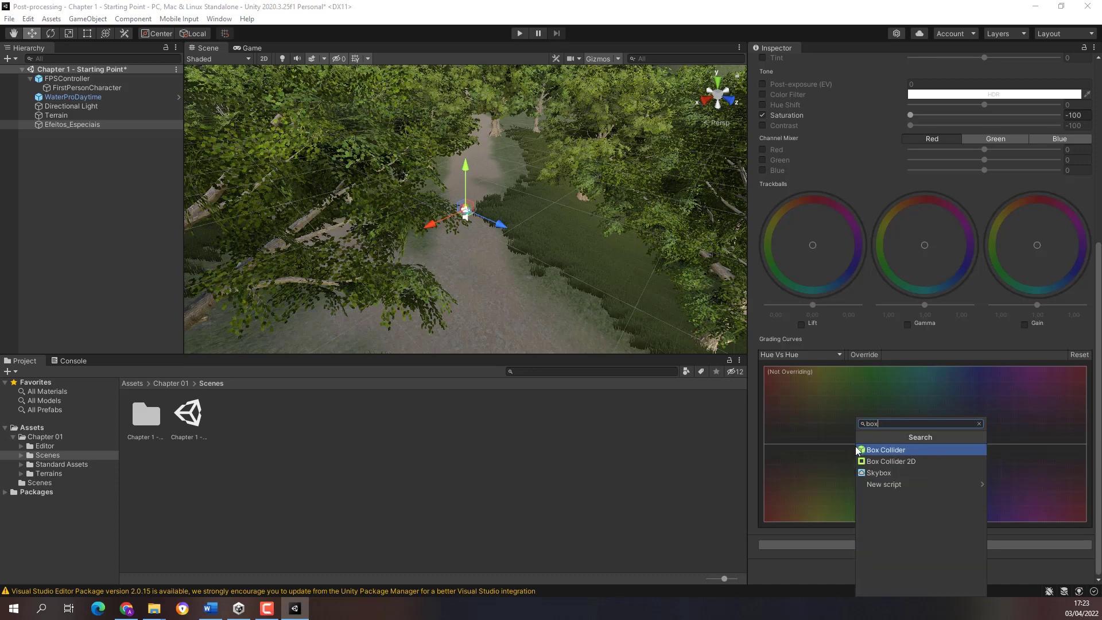
pyautogui.click(884, 449)
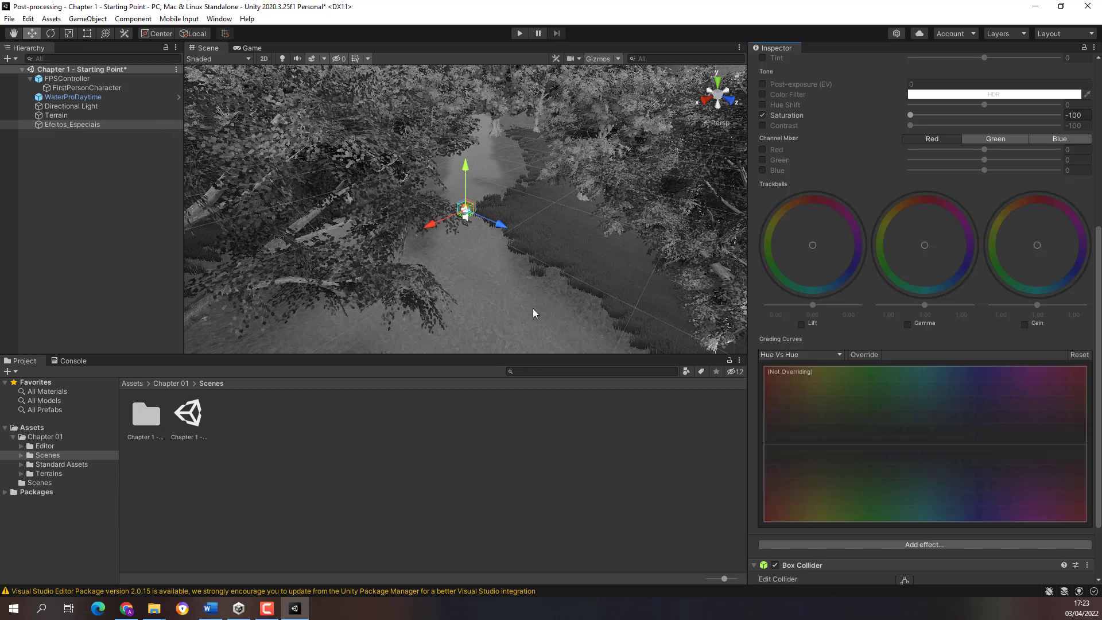
# - Move the FirstPersonCharacter camera out of the effects volume along its Z axis, to a Z position of about 1.93
pyautogui.click(56, 125)
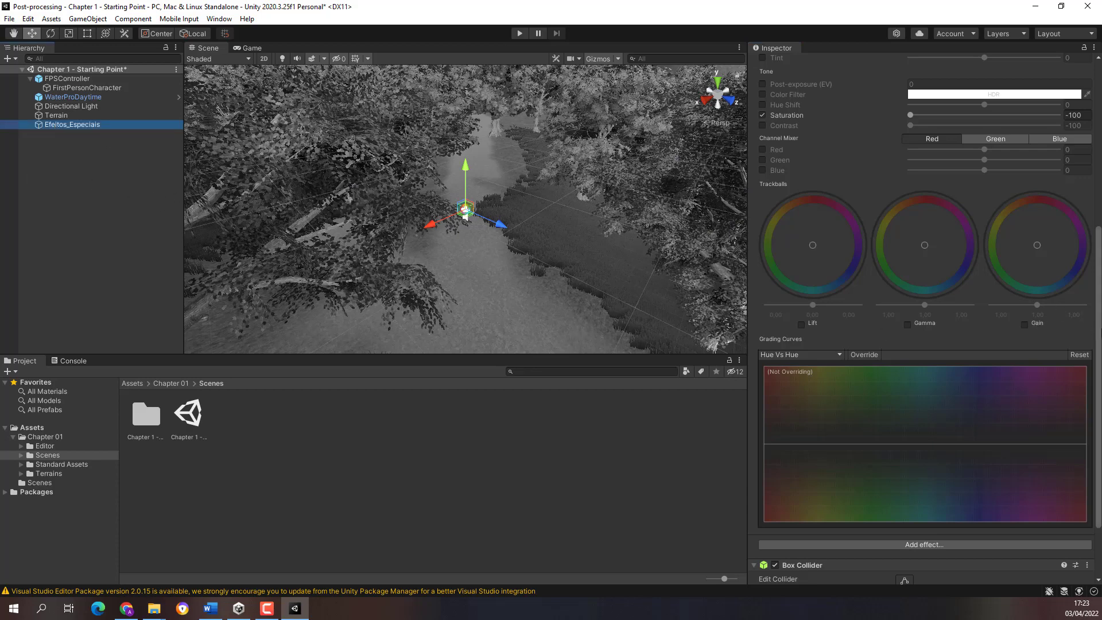
pyautogui.moveTo(1098, 335); pyautogui.dragTo(1099, 164)
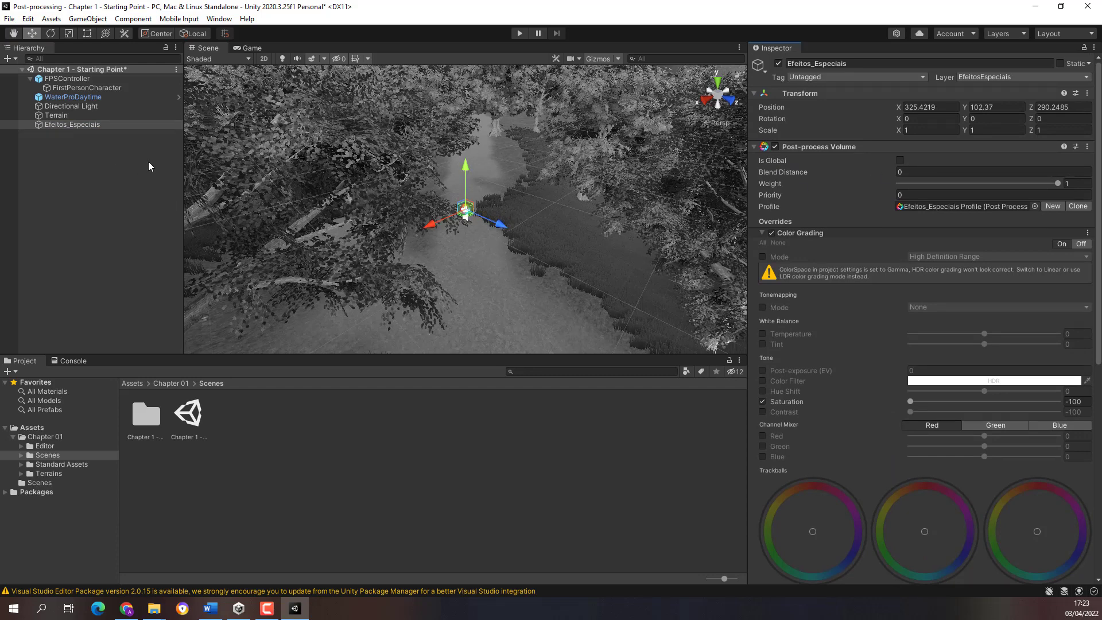
pyautogui.click(65, 97)
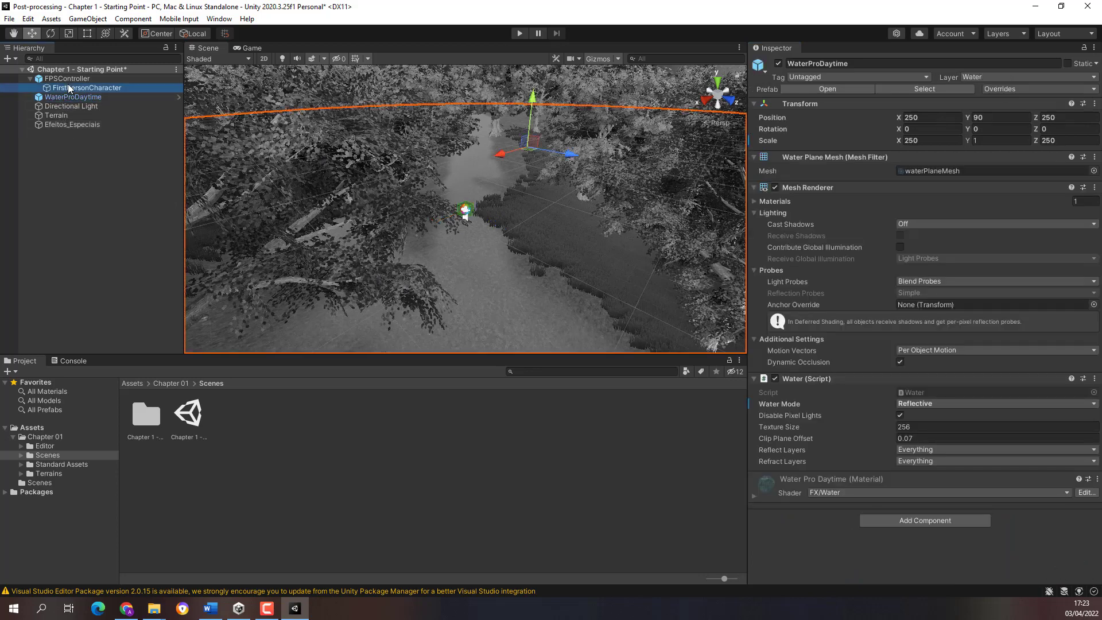
pyautogui.click(72, 88)
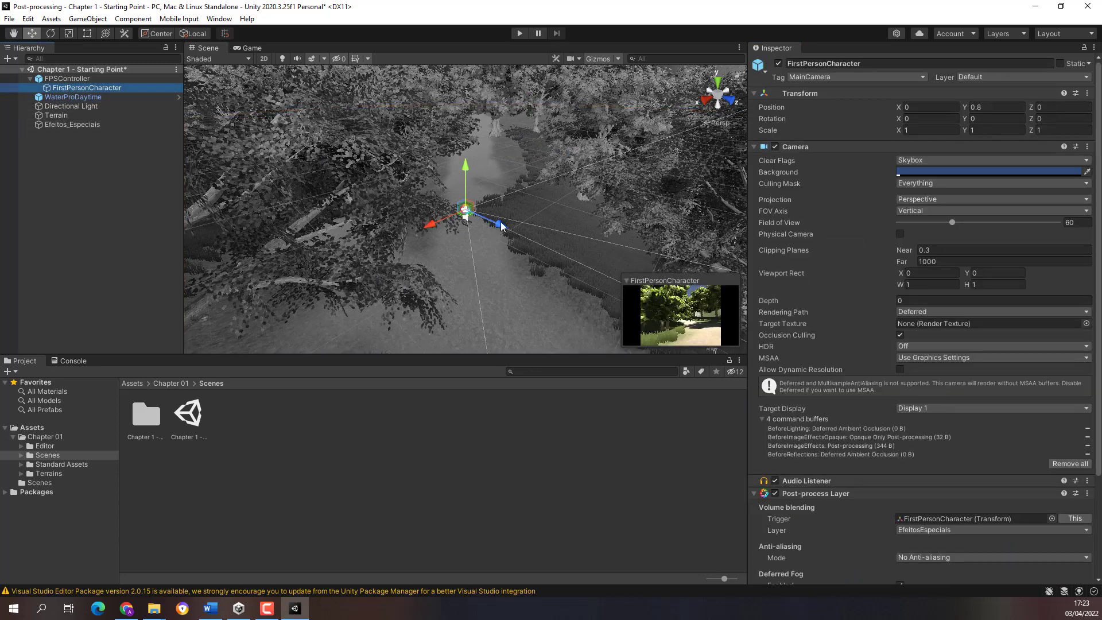
pyautogui.moveTo(503, 226); pyautogui.dragTo(526, 240)
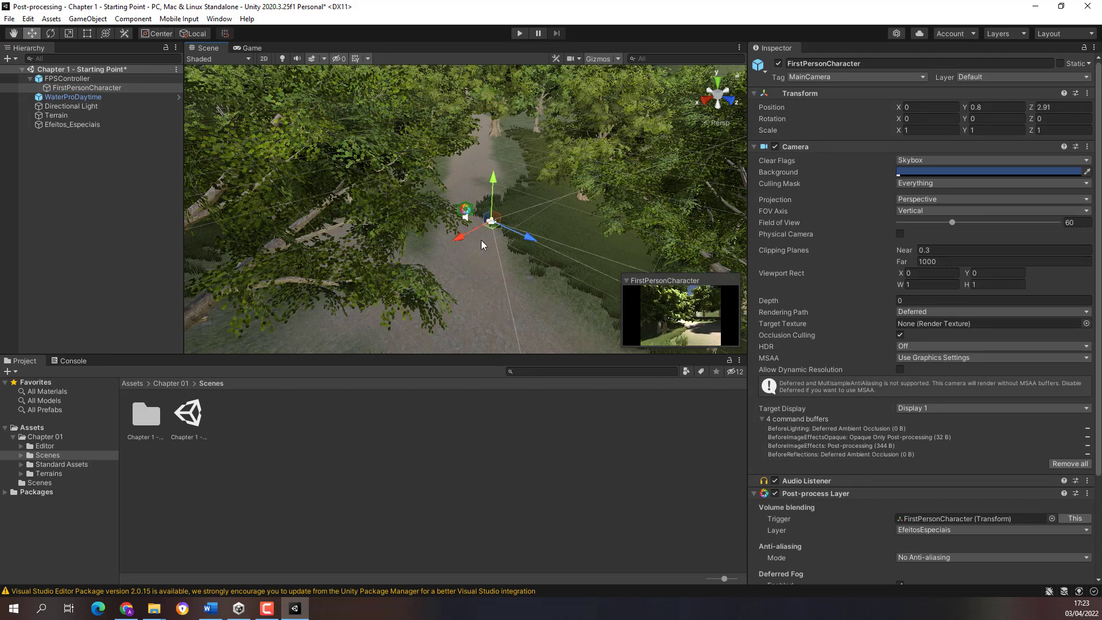
pyautogui.moveTo(531, 239)
pyautogui.mouseDown()
pyautogui.moveTo(478, 225)
pyautogui.moveTo(515, 244)
pyautogui.mouseUp()
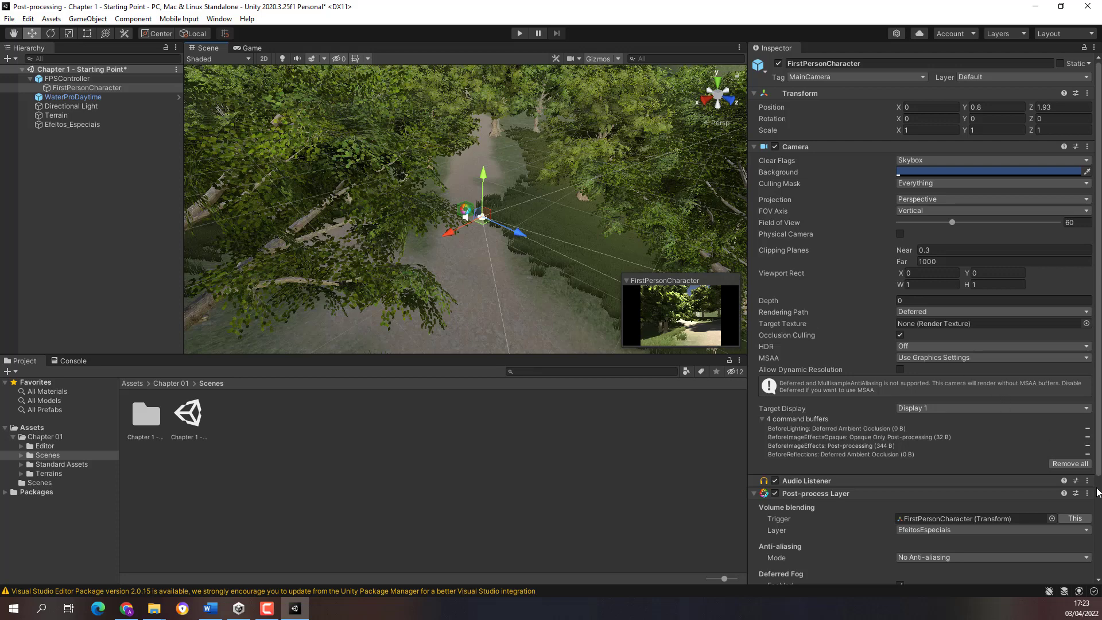
# - Create a new profile for the Efeitos_Especiais Post-process Volume and bring up the Unity effects available to add
pyautogui.scroll(-3, 1032, 514)
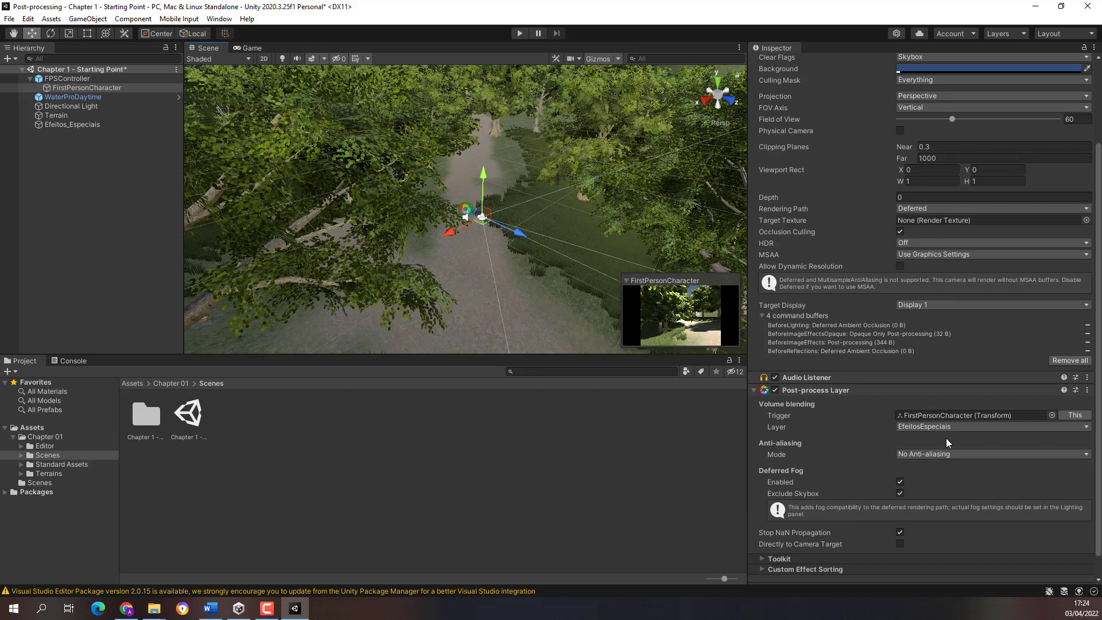
pyautogui.click(76, 125)
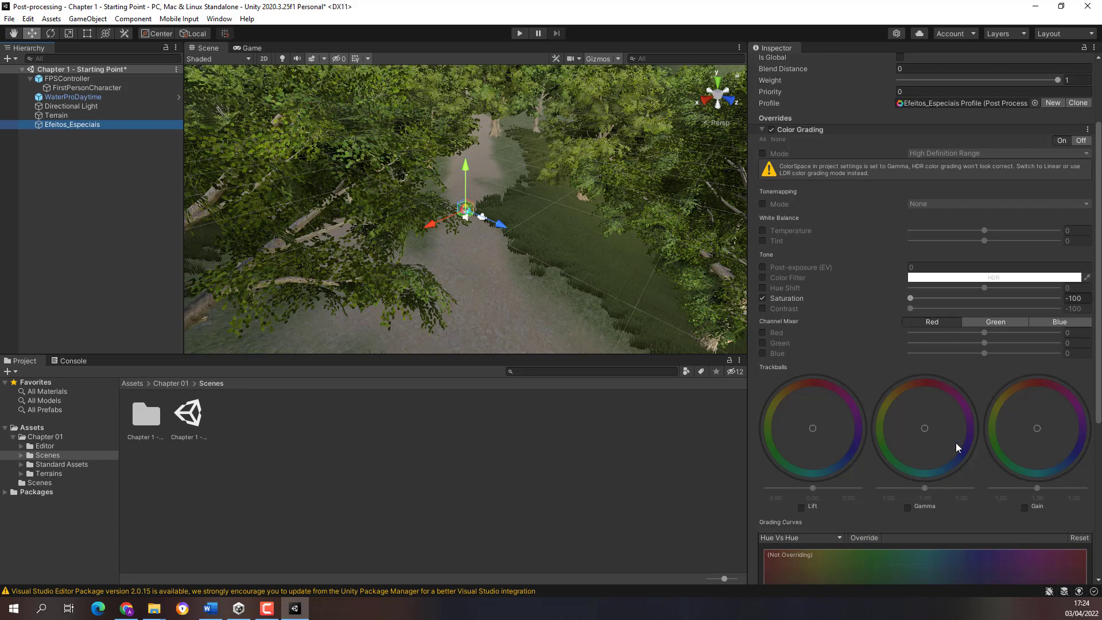
pyautogui.scroll(3, 900, 304)
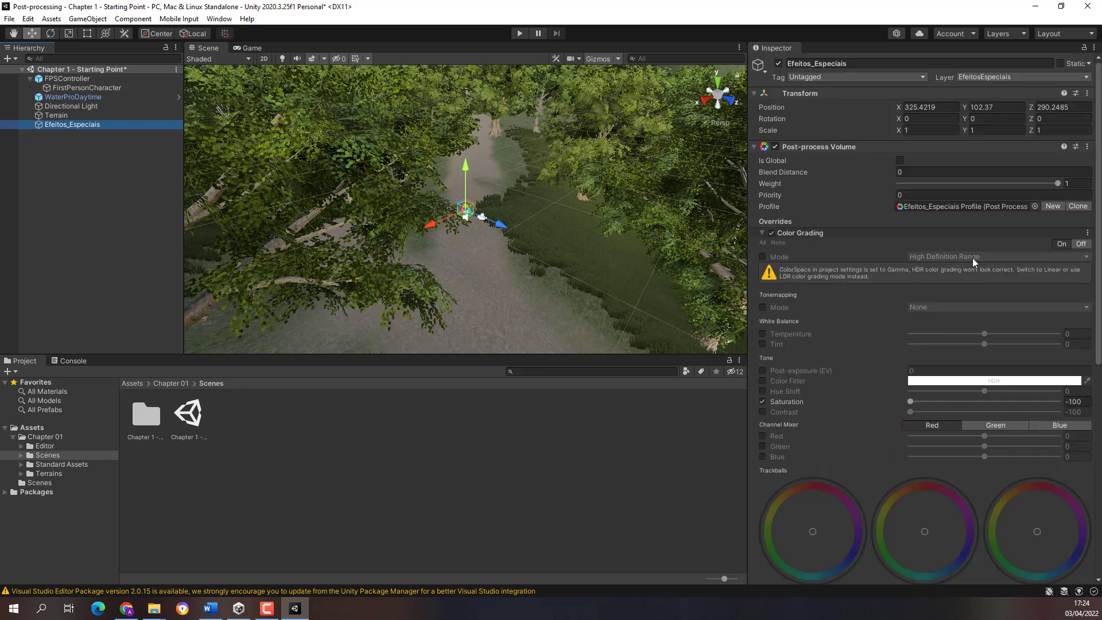
pyautogui.click(1053, 205)
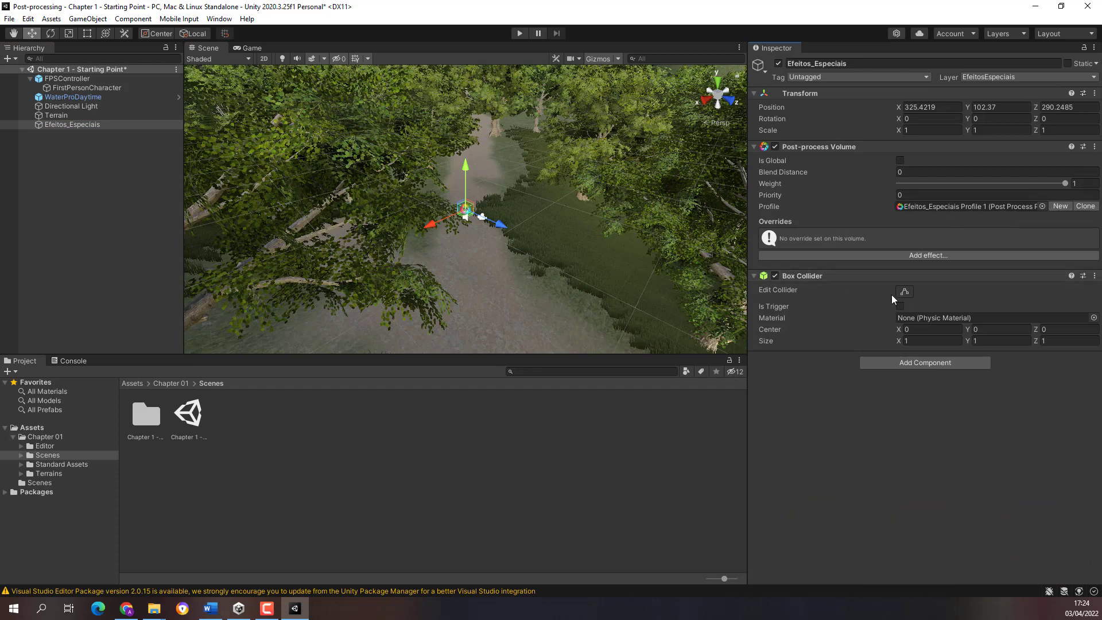
pyautogui.click(928, 255)
pyautogui.moveTo(953, 260)
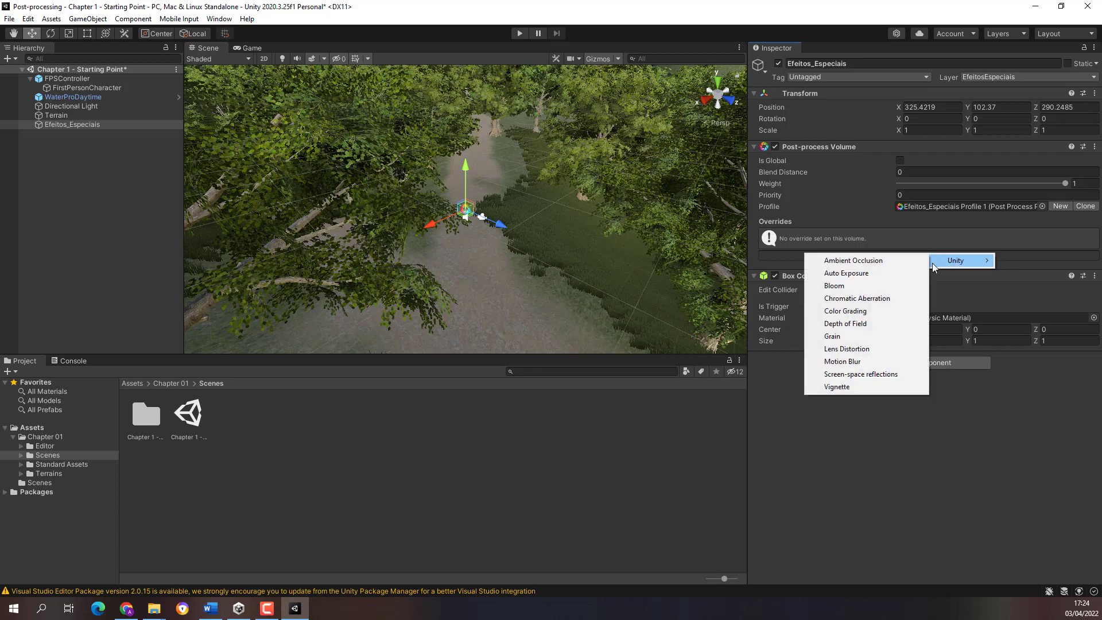